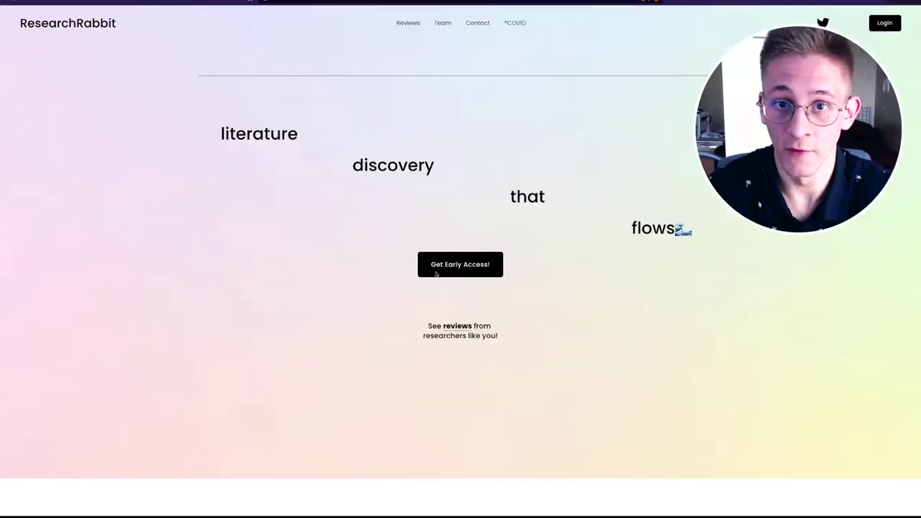
# Step: Start the early-access sign-up with the institutional email and look through the questions of the sign-up questionnaire
pyautogui.click(436, 264)
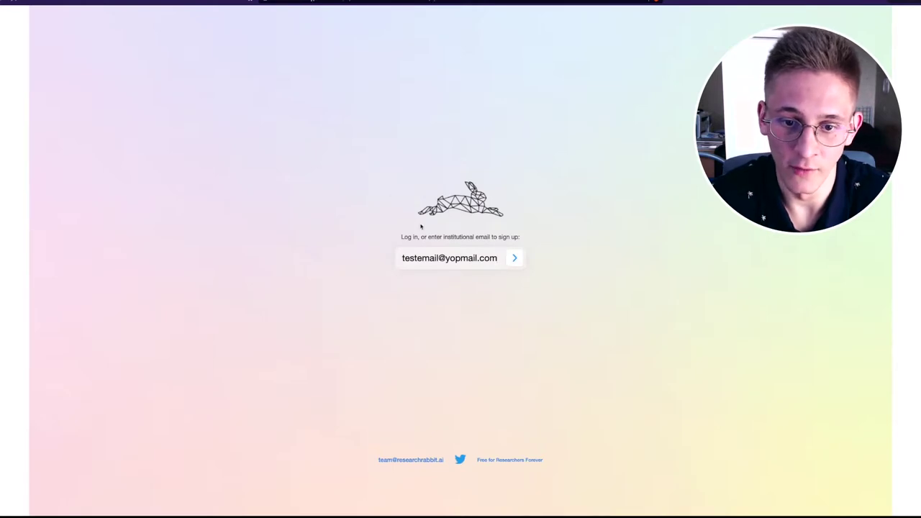
pyautogui.press('Return')
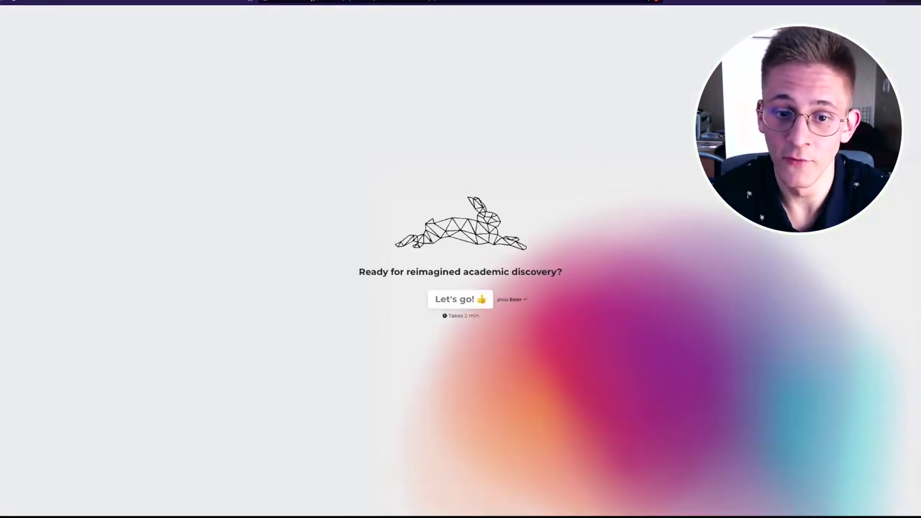
pyautogui.press('Return')
pyautogui.scroll(-5, 668, 278)
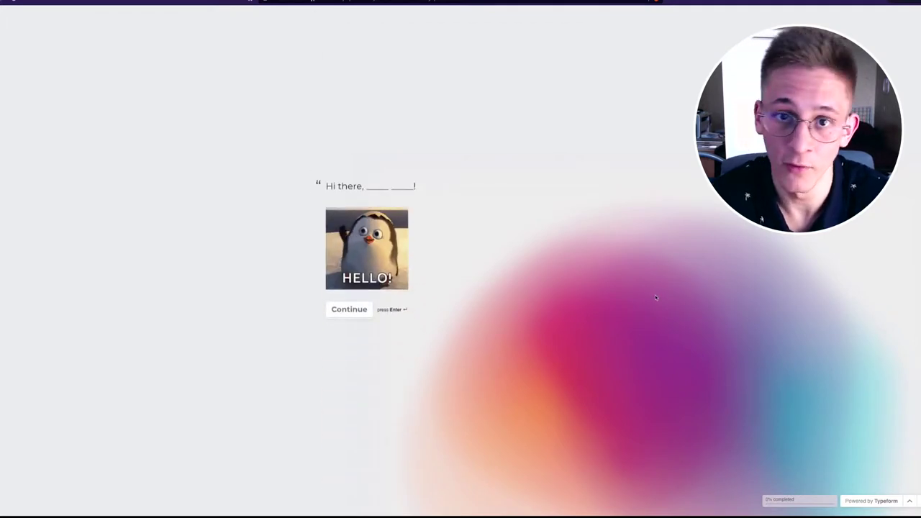
pyautogui.scroll(-4, 655, 296)
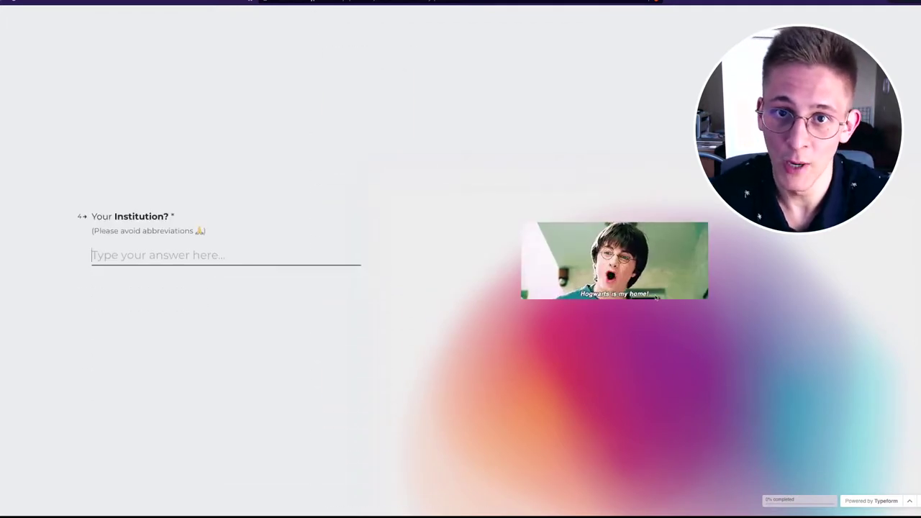
pyautogui.scroll(-4, 655, 294)
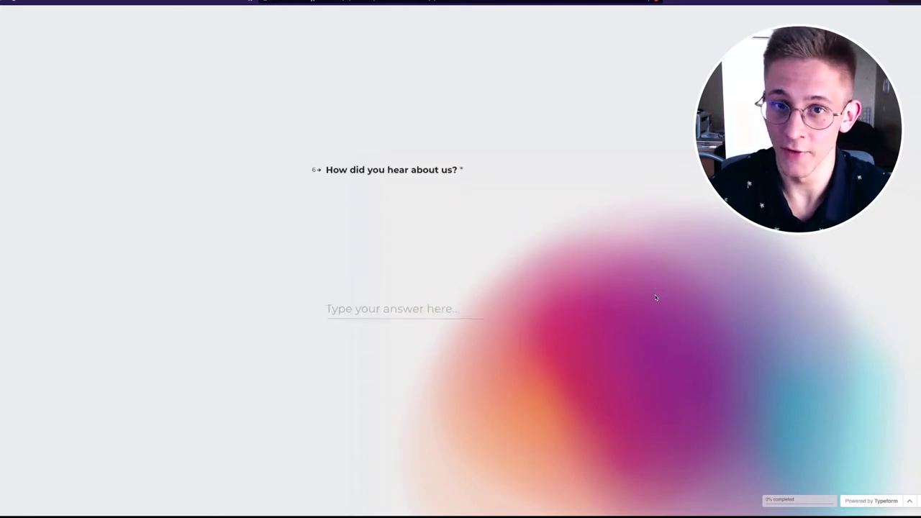
pyautogui.scroll(-4, 655, 297)
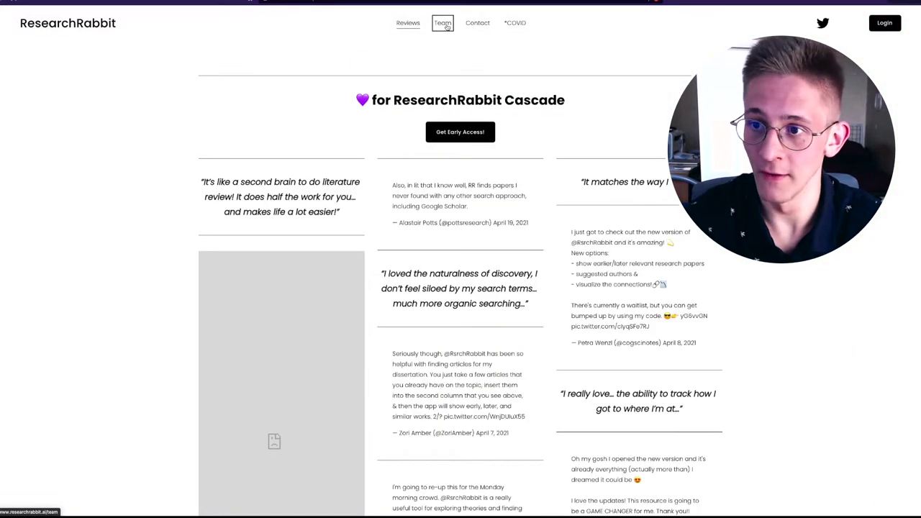
# Step: Browse the site's Team and Reviews pages, and return to the home page to open early access
pyautogui.click(445, 25)
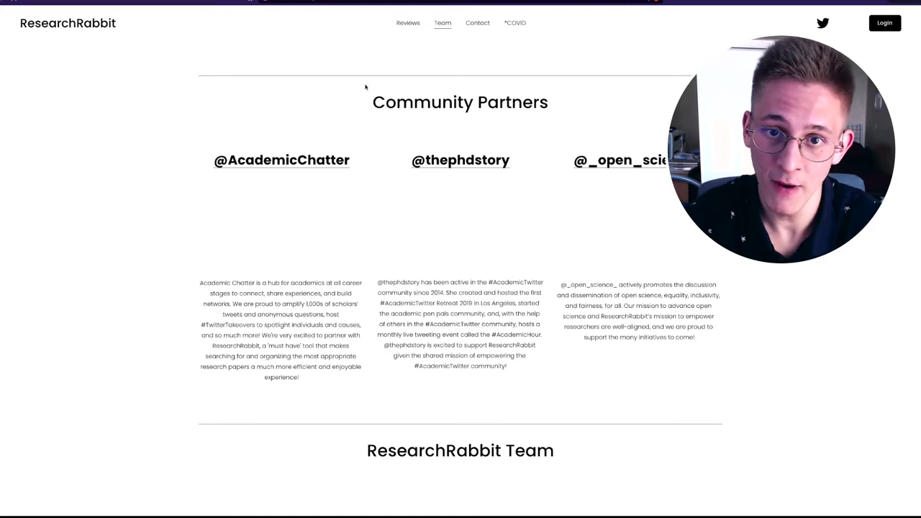
pyautogui.click(408, 23)
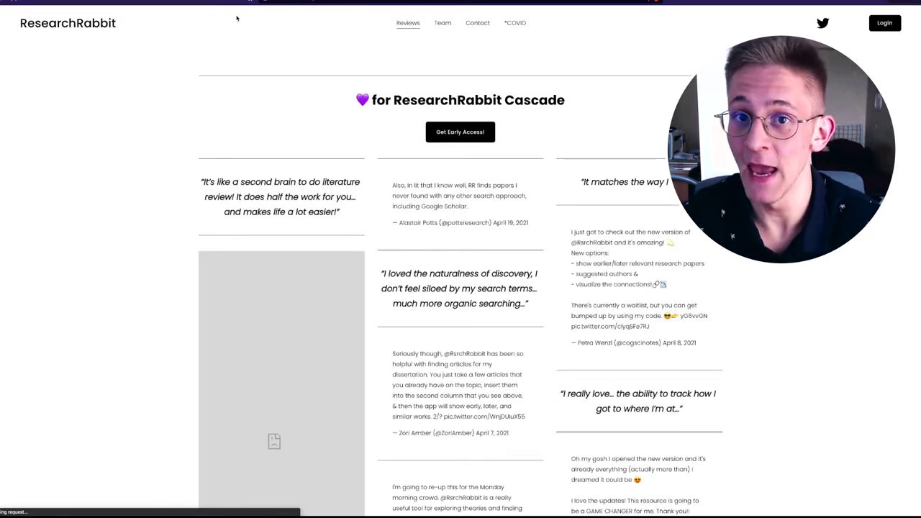
pyautogui.click(408, 24)
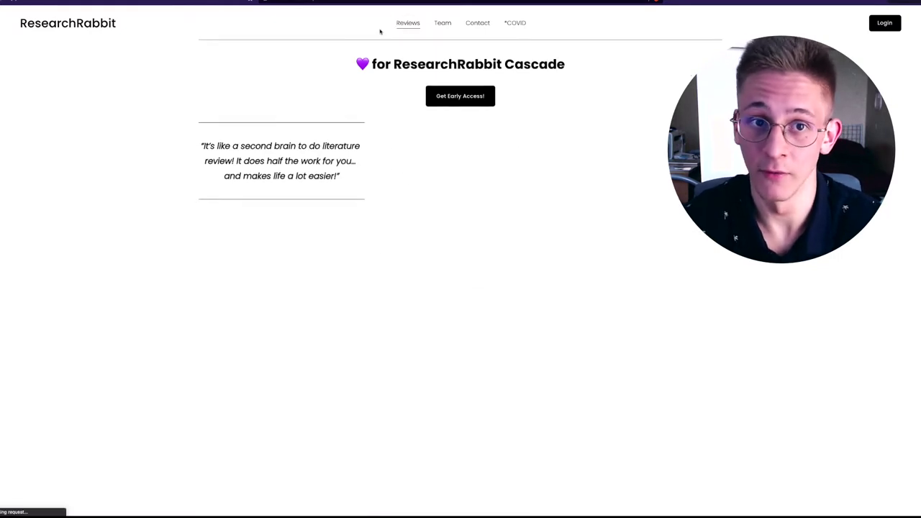
pyautogui.click(82, 33)
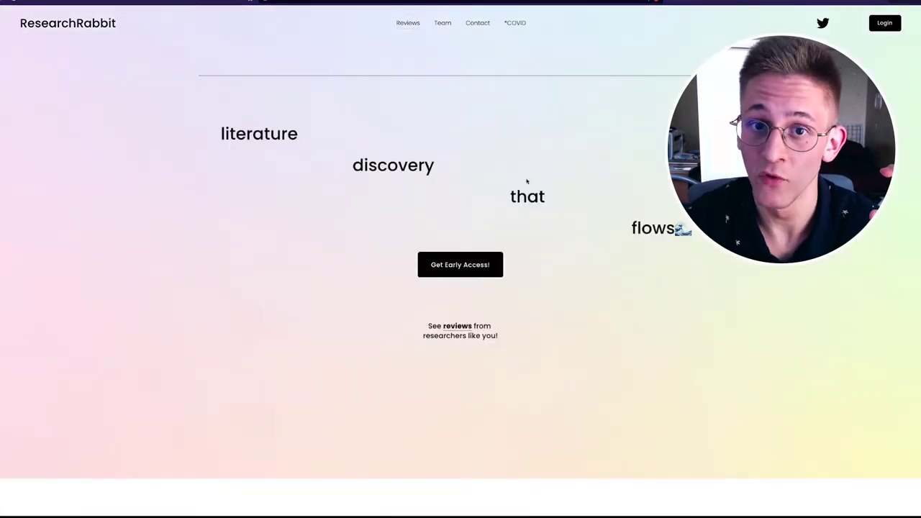
pyautogui.click(457, 272)
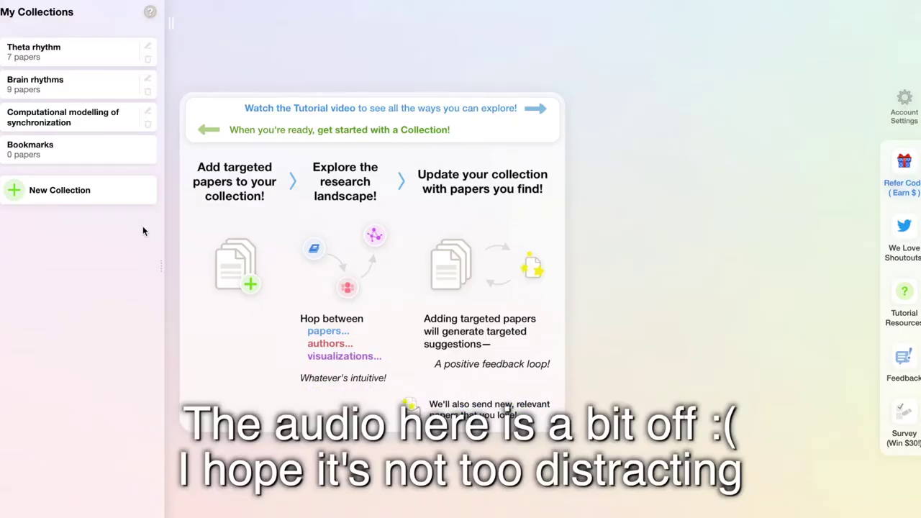
# Step: Create a new collection named "Chunking"
pyautogui.click(110, 193)
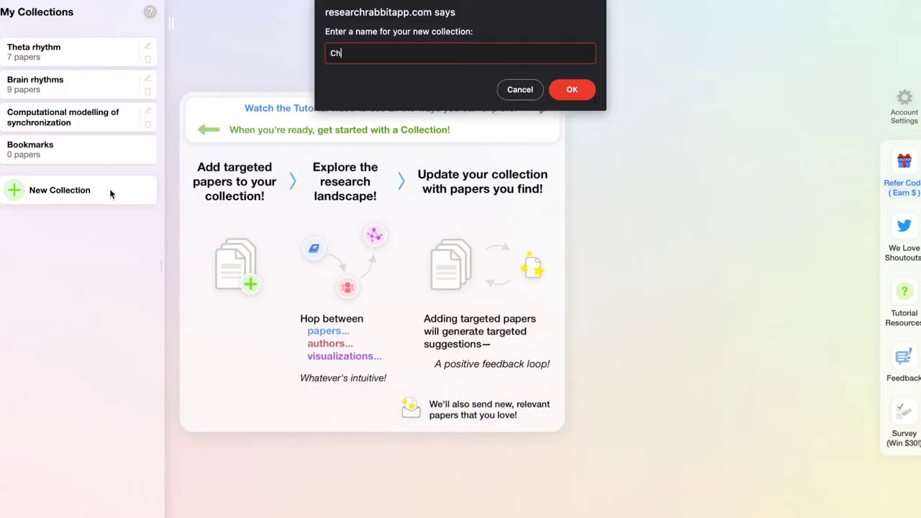
pyautogui.write('Chunking')
pyautogui.press('Return')
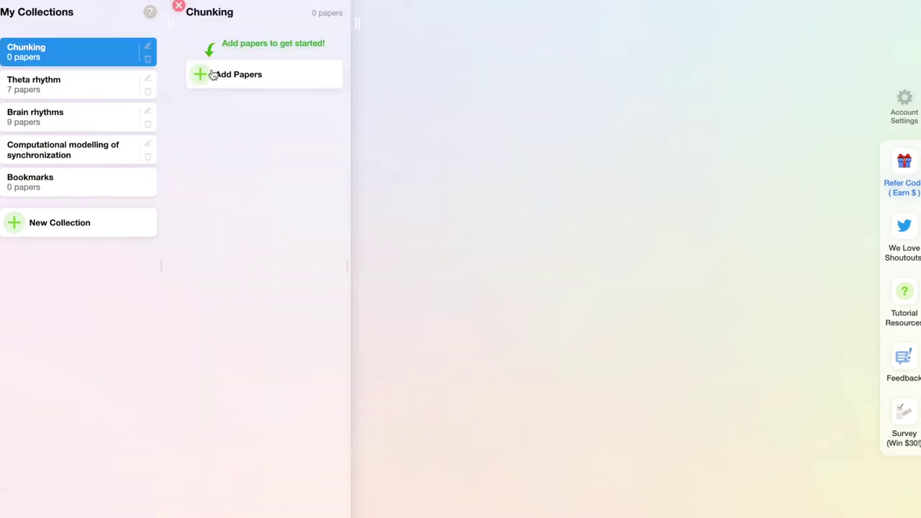
# Step: Find "Chunks in expert memory: Evidence for the magical number four… or is it two?" by its title from the Coursera references and add it to Chunking
pyautogui.click(213, 74)
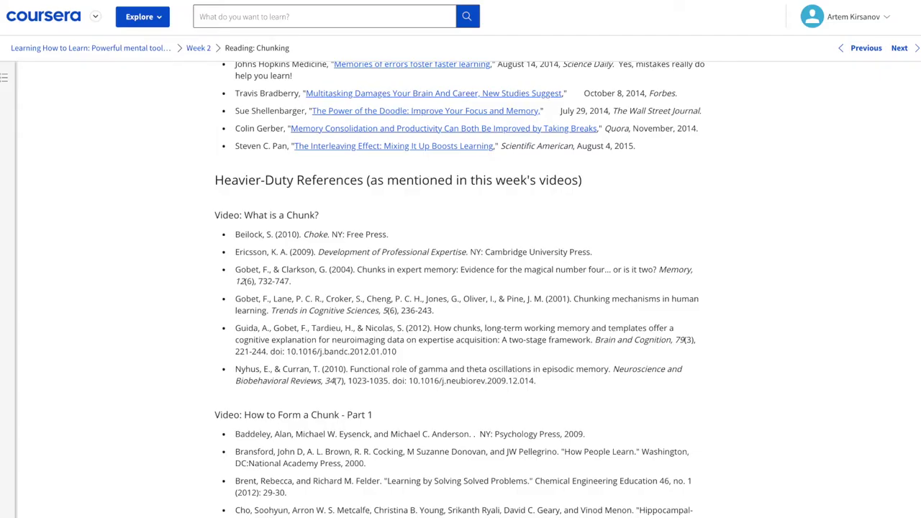
pyautogui.scroll(-1, 583, 379)
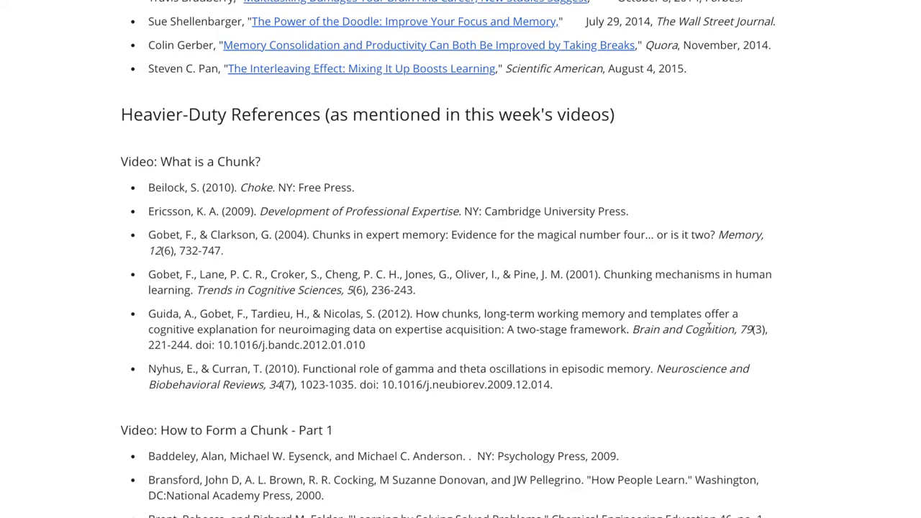
pyautogui.moveTo(312, 235); pyautogui.dragTo(604, 233)
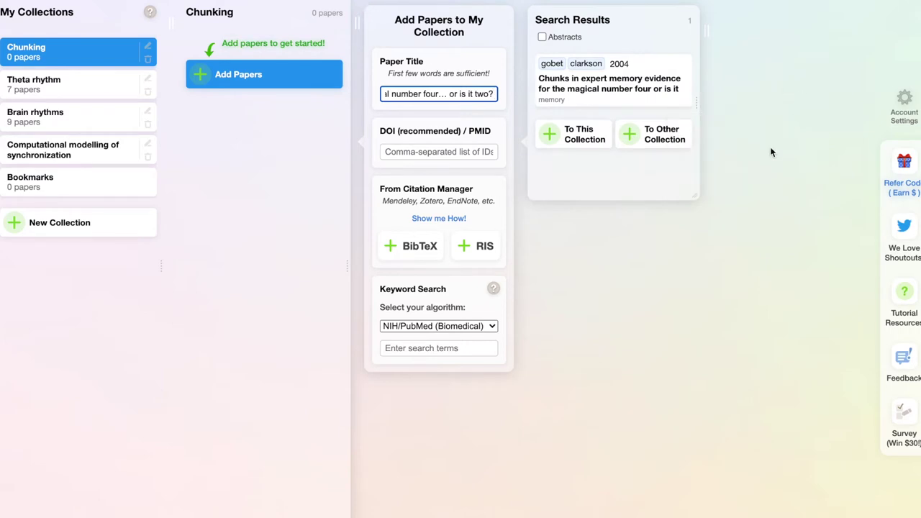
pyautogui.moveTo(703, 192); pyautogui.dragTo(794, 193)
pyautogui.moveTo(578, 88)
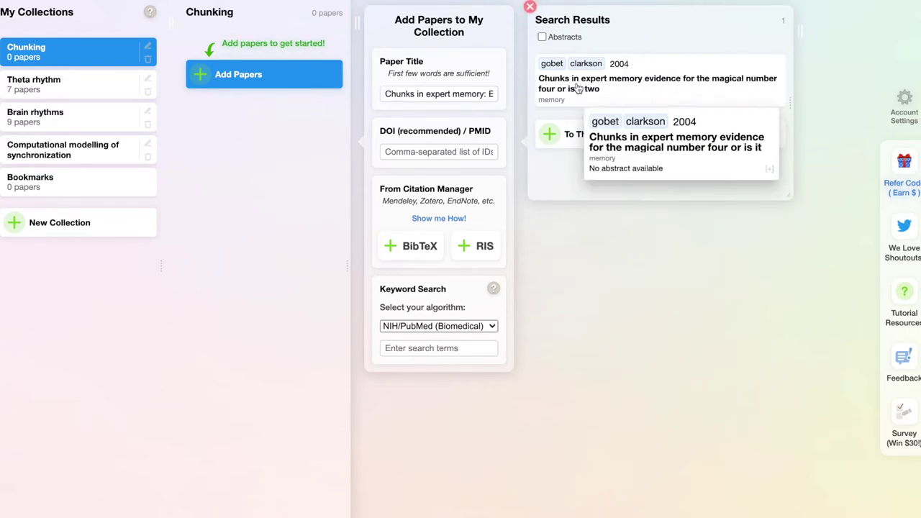
pyautogui.click(580, 136)
# Step: Copy the title "Chunking mechanisms in human learning" from the Coursera references, search for that paper and add it to the Chunking collection
pyautogui.moveTo(603, 275); pyautogui.dragTo(211, 285)
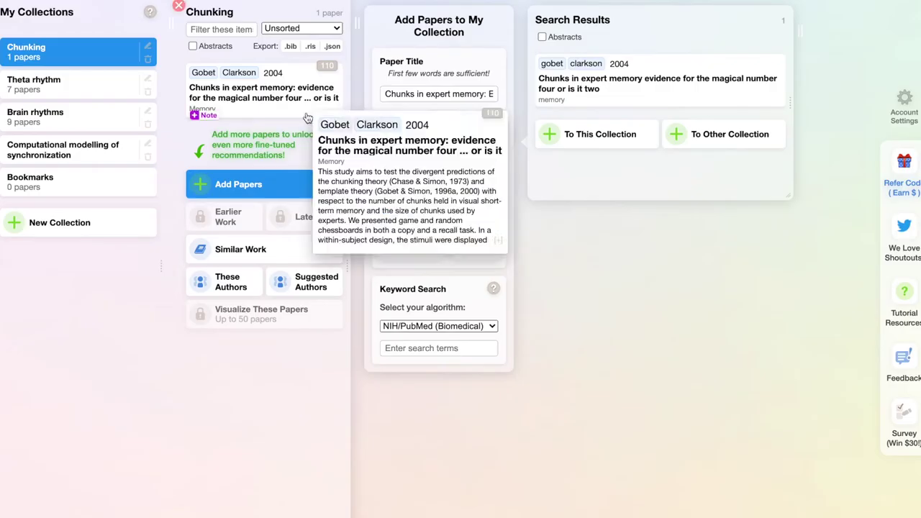
pyautogui.click(427, 93)
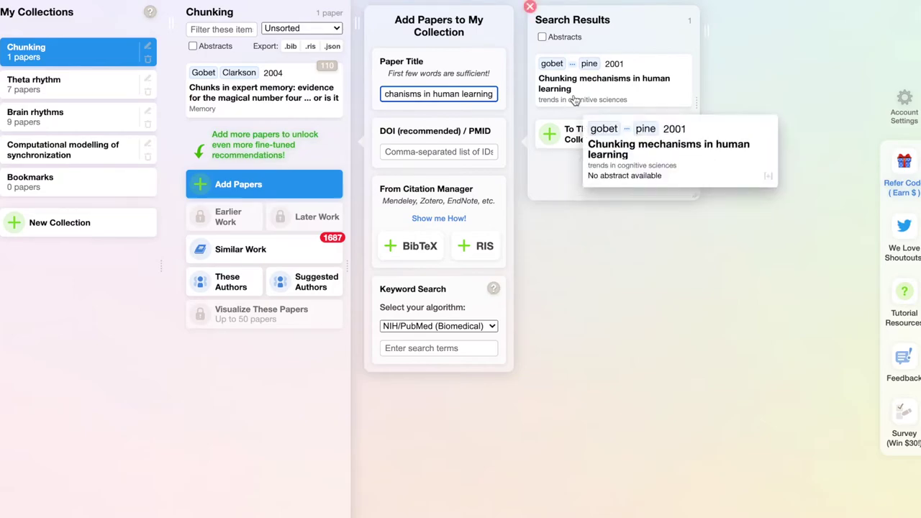
pyautogui.click(576, 134)
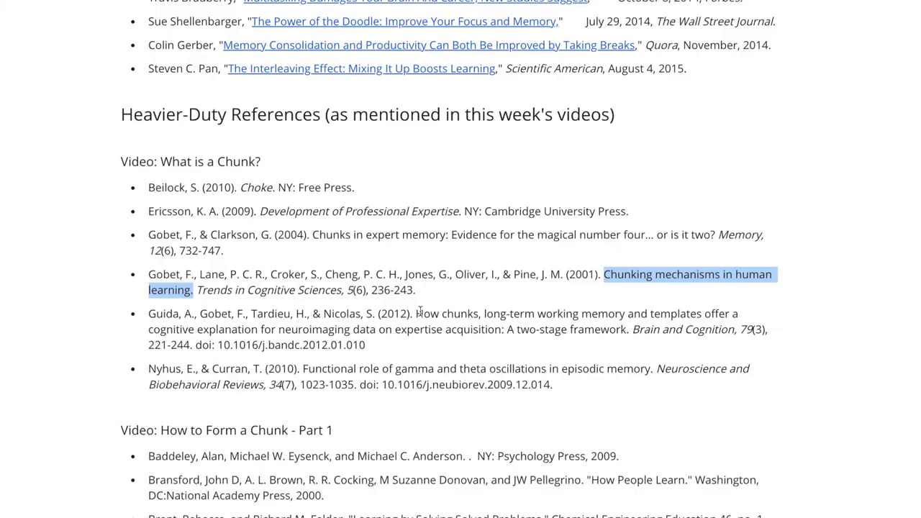
# Step: Search by title for the Coursera reference "How chunks, long-term working memory and templates offer a cognitive explanation…" and add it to the Chunking collection
pyautogui.moveTo(554, 324); pyautogui.dragTo(628, 329)
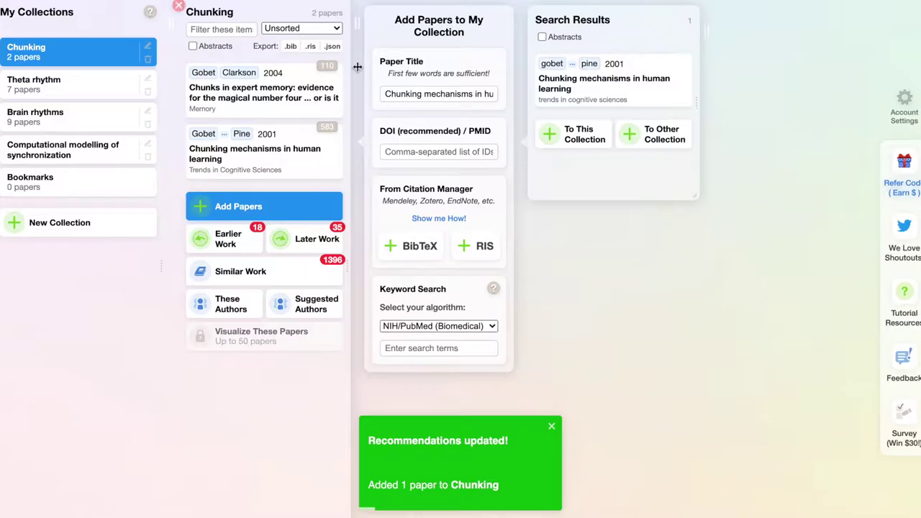
pyautogui.hotkey('ctrl', 'a')
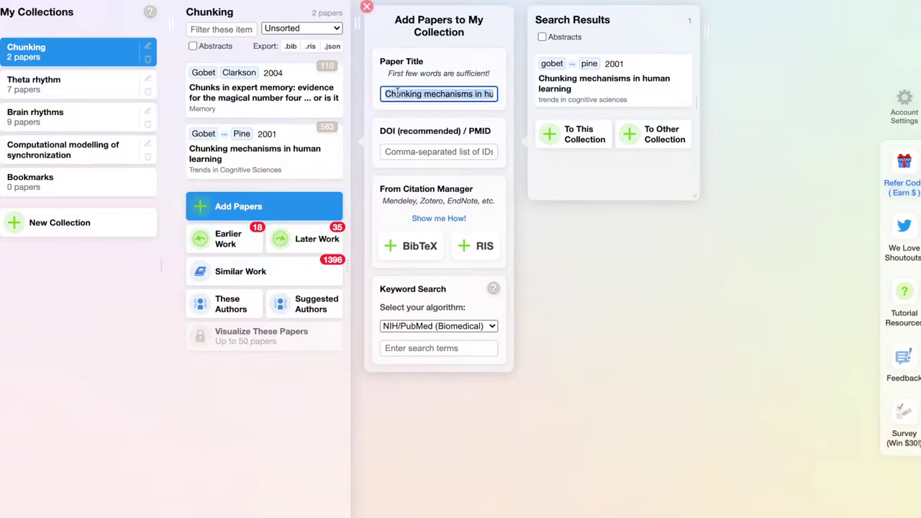
pyautogui.write('How chunks, long-term working memory and templates offer a cognitive explanation for neuroimaging data on expertise acquisition: A two-stage framework')
pyautogui.click(577, 144)
pyautogui.click(587, 337)
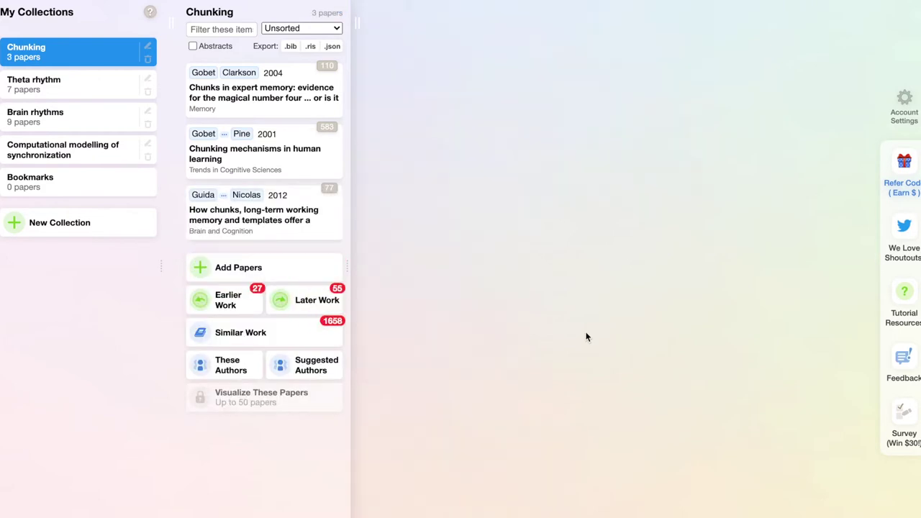
# Step: Show the earlier work related to the Chunking collection, widen its column and look through the listed papers
pyautogui.click(245, 308)
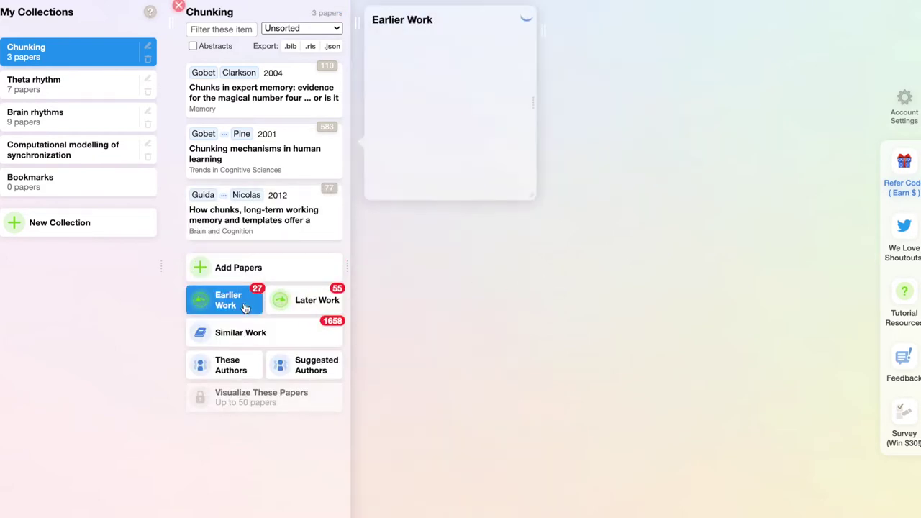
pyautogui.moveTo(544, 269); pyautogui.dragTo(643, 269)
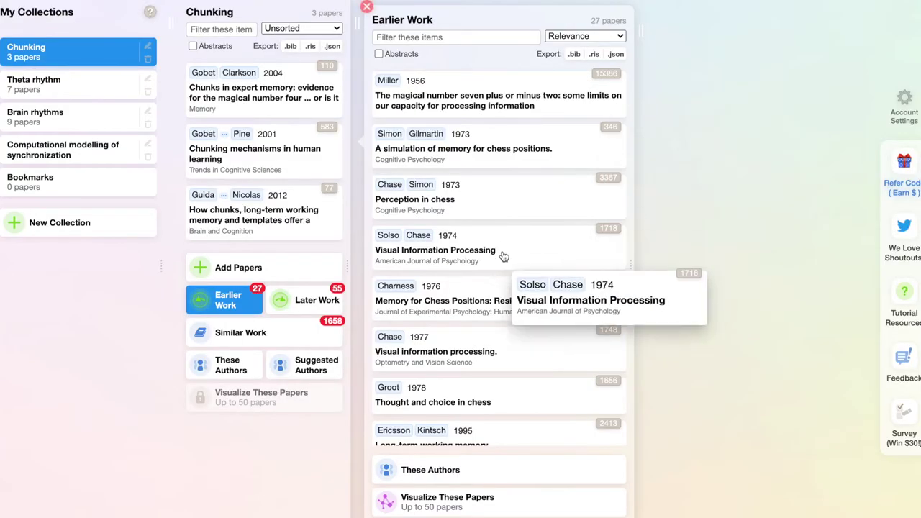
pyautogui.scroll(-5, 583, 427)
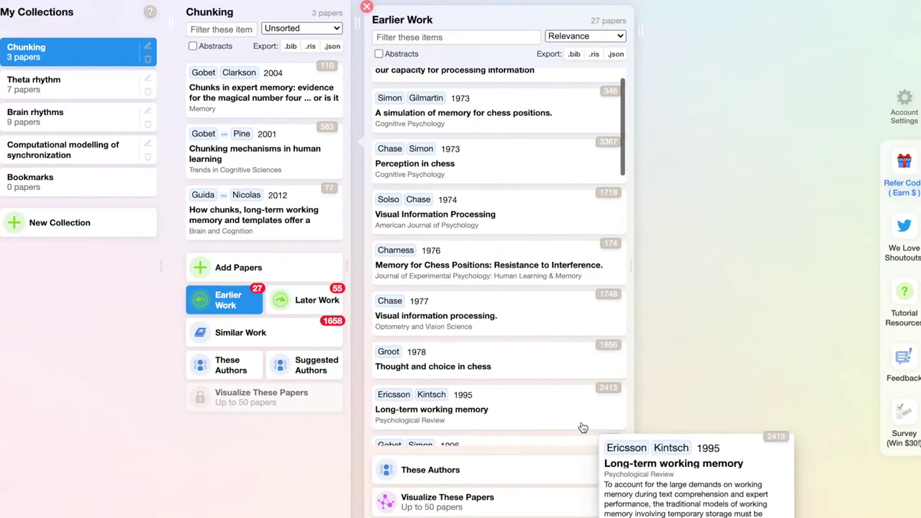
pyautogui.scroll(-4, 582, 423)
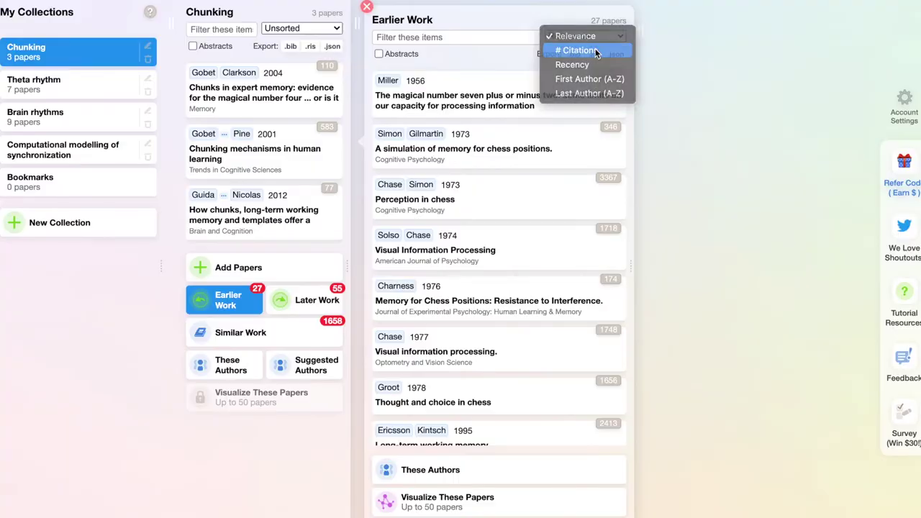
# Step: Try sorting the earlier work by number of citations, and set the sorting back to Relevance
pyautogui.click(601, 53)
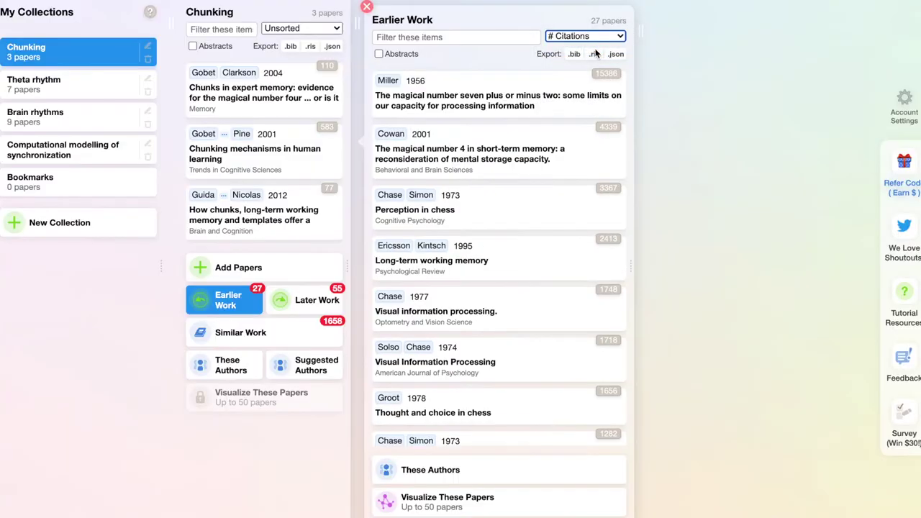
pyautogui.click(598, 40)
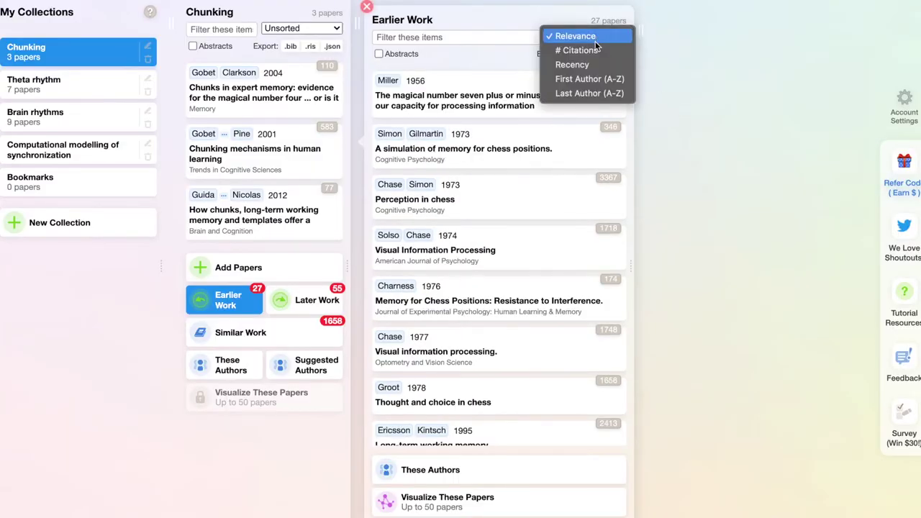
pyautogui.click(595, 50)
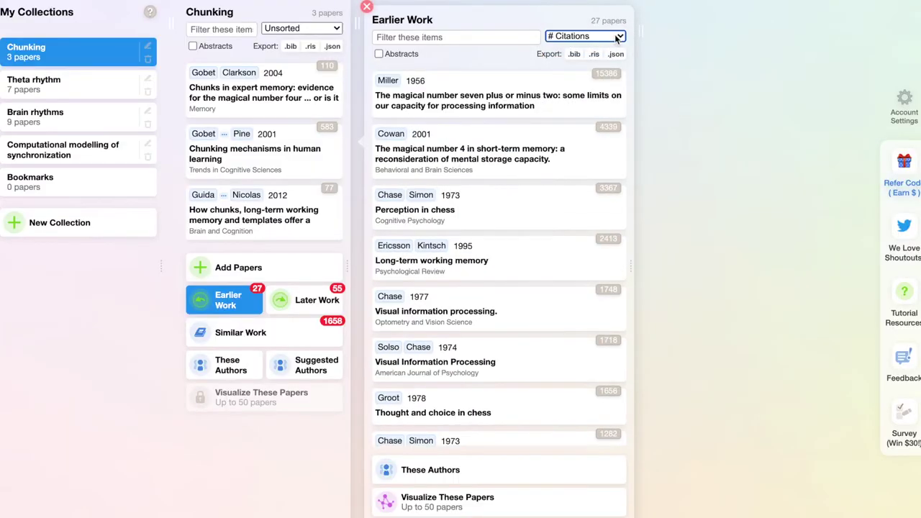
pyautogui.click(617, 38)
pyautogui.click(615, 50)
pyautogui.click(585, 36)
pyautogui.click(576, 9)
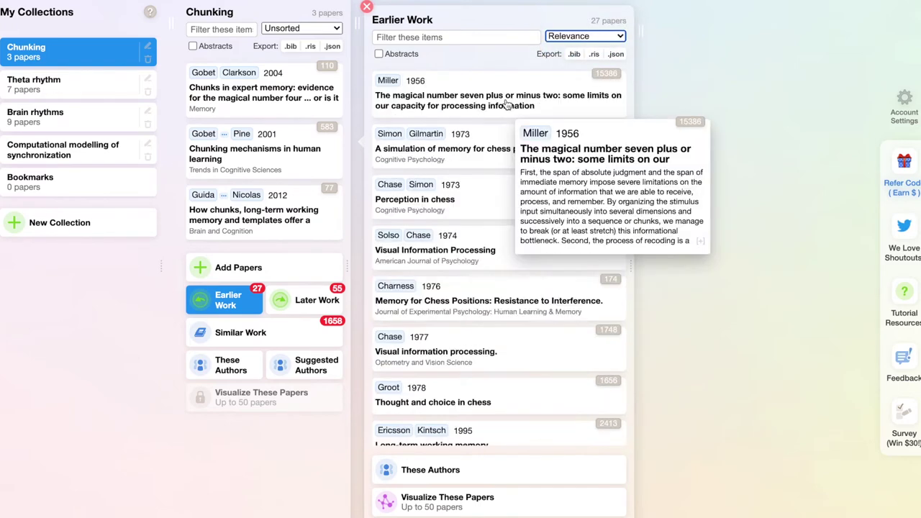
# Step: Expand the abstract of "The magical number seven plus or minus two" from the earlier work and add the paper to the Chunking collection
pyautogui.click(506, 105)
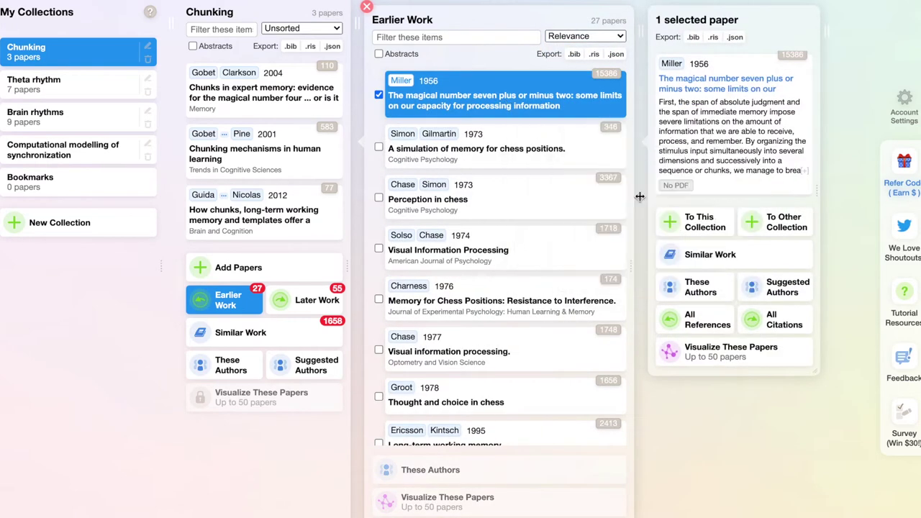
pyautogui.moveTo(823, 196); pyautogui.dragTo(842, 198)
pyautogui.moveTo(689, 103)
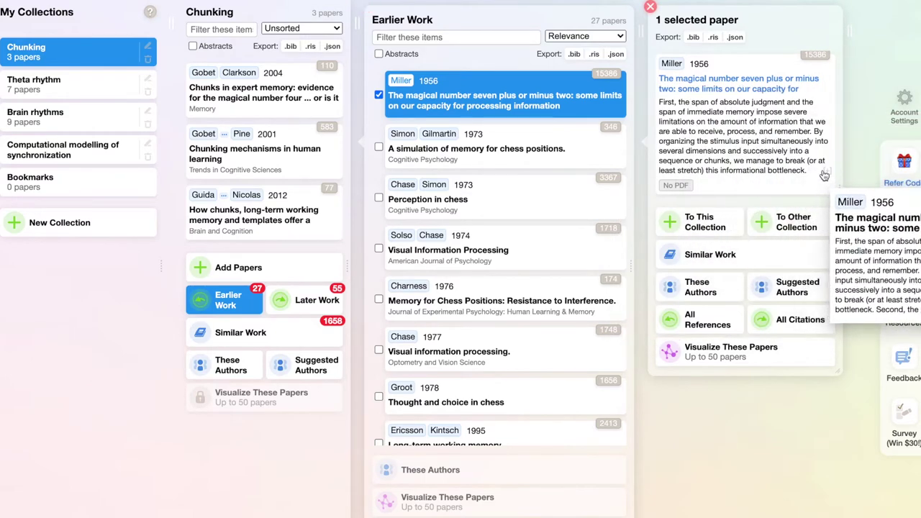
pyautogui.click(689, 103)
pyautogui.click(716, 373)
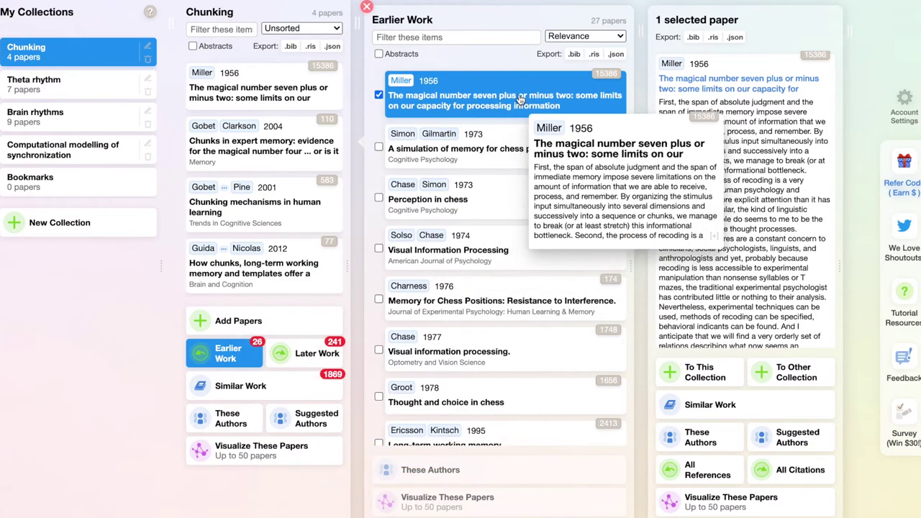
# Step: Step through the earlier work paper by paper down to the details of "Long-term working memory" (1995)
pyautogui.press('Down')
pyautogui.press('Down')
pyautogui.press('Down')
pyautogui.press('Down')
pyautogui.press('Down')
pyautogui.press('Down')
pyautogui.press('Down')
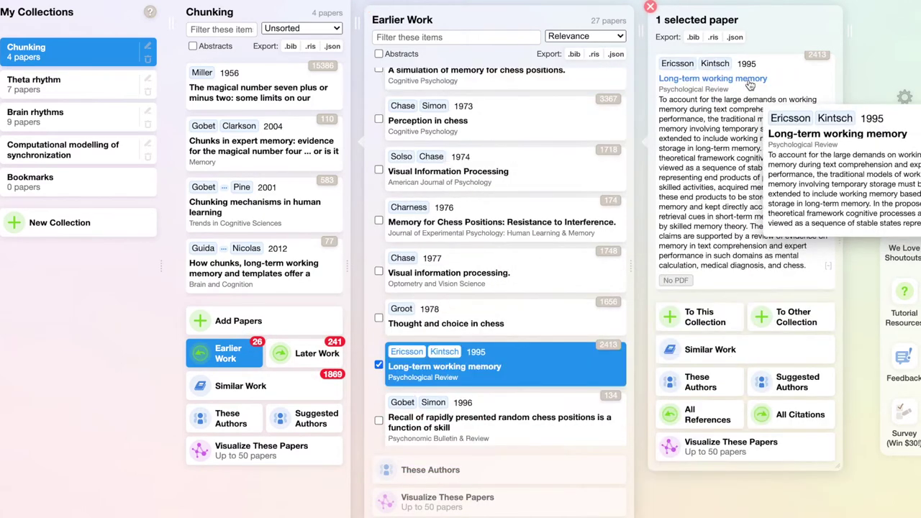
# Step: Open the PubMed record of "Long-term working memory" (1995), then use its DOI to bring up the full text on Sci-Hub and skim it
pyautogui.click(747, 84)
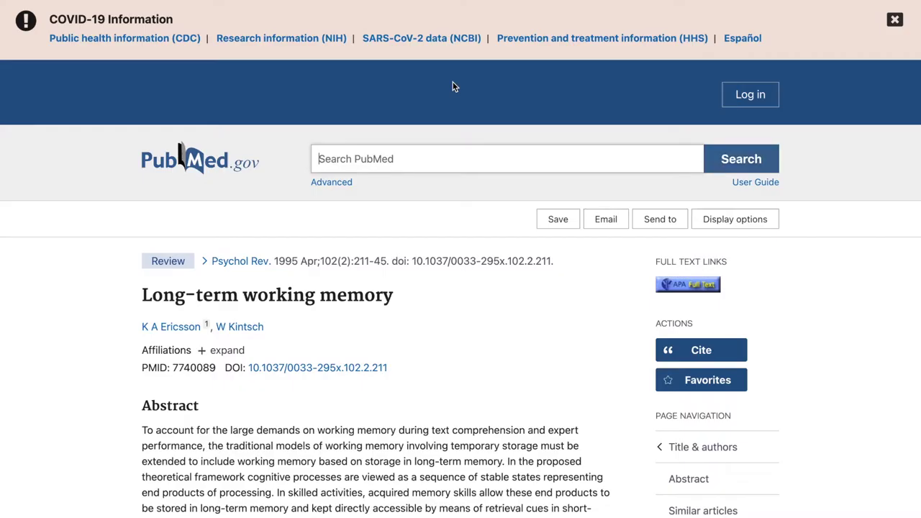
pyautogui.scroll(-3, 453, 86)
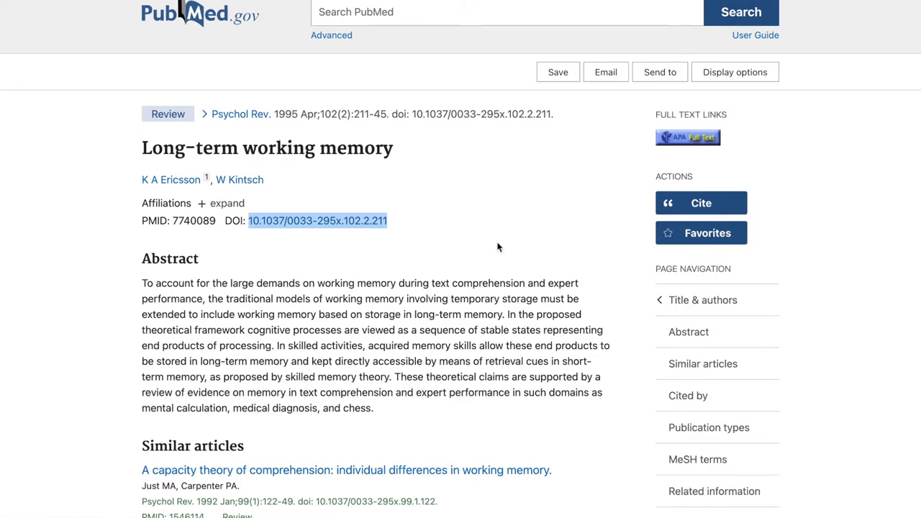
pyautogui.hotkey('alt', 'space')
pyautogui.write('sh')
pyautogui.press('Return')
pyautogui.scroll(-10, 561, 274)
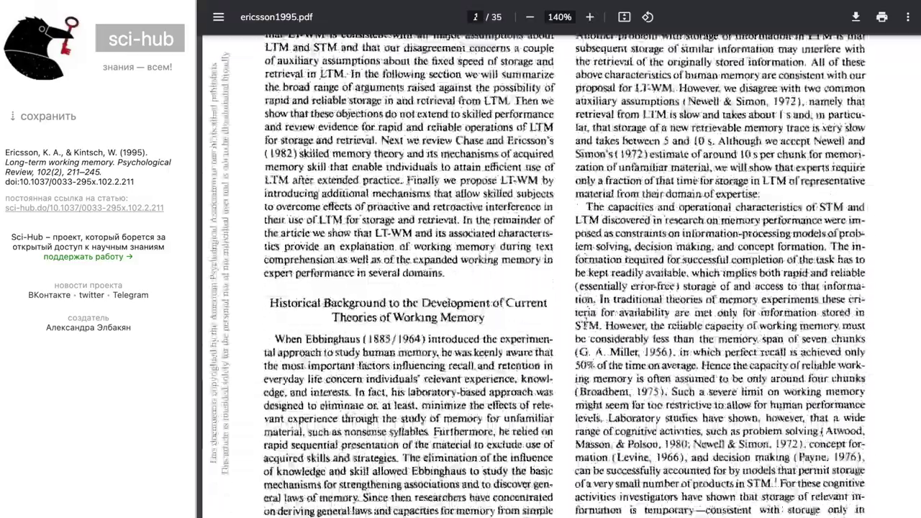
pyautogui.scroll(-15, 561, 274)
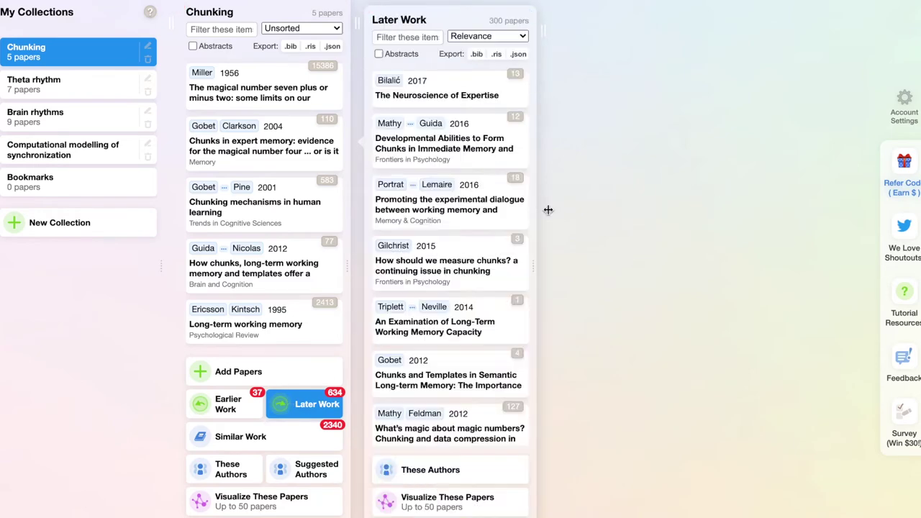
# Step: Widen the later work column of the Chunking collection, look through the listed papers and close the column
pyautogui.moveTo(536, 203); pyautogui.dragTo(738, 207)
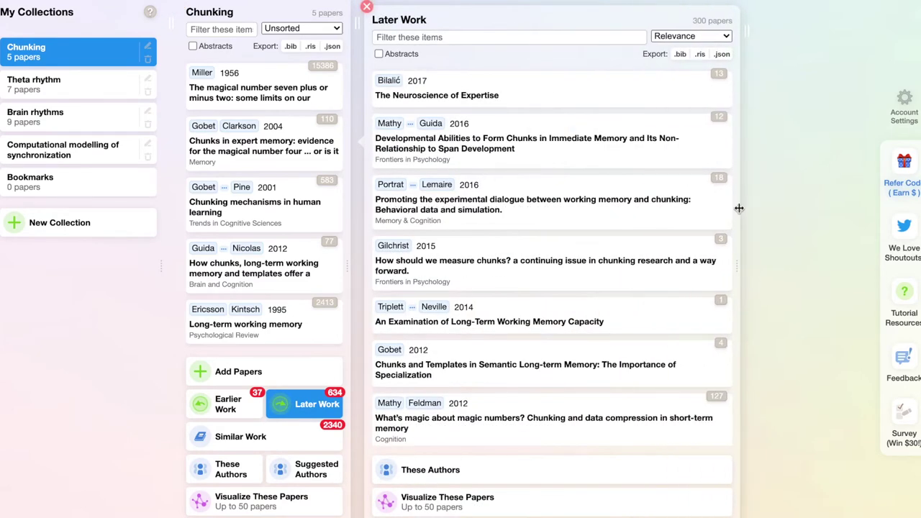
pyautogui.moveTo(635, 160)
pyautogui.moveTo(508, 228)
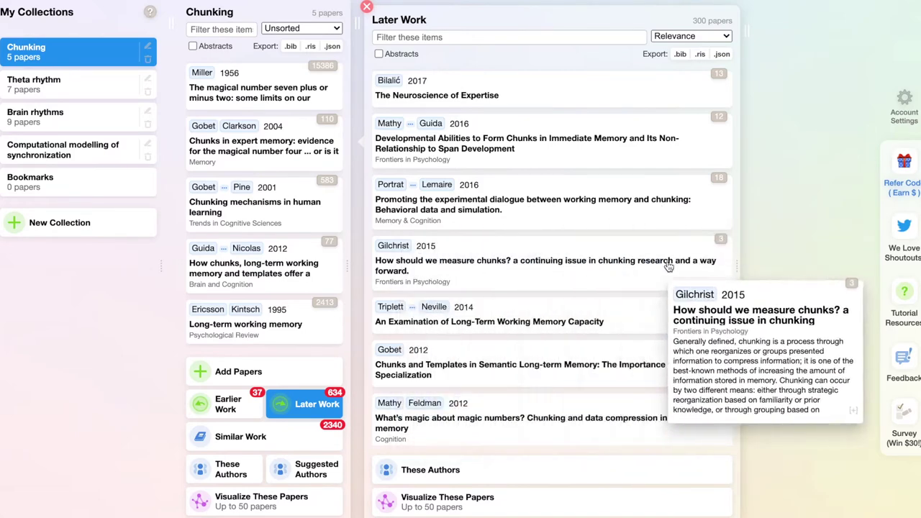
pyautogui.moveTo(386, 348)
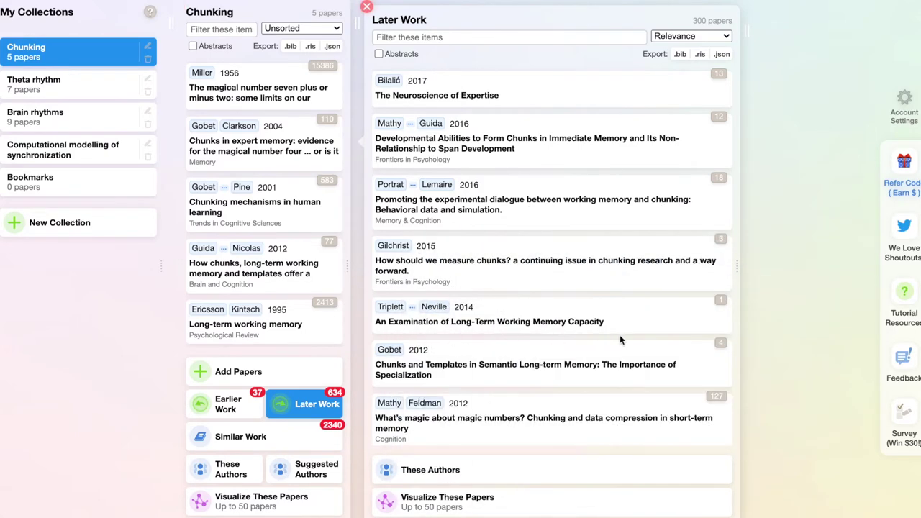
pyautogui.click(367, 6)
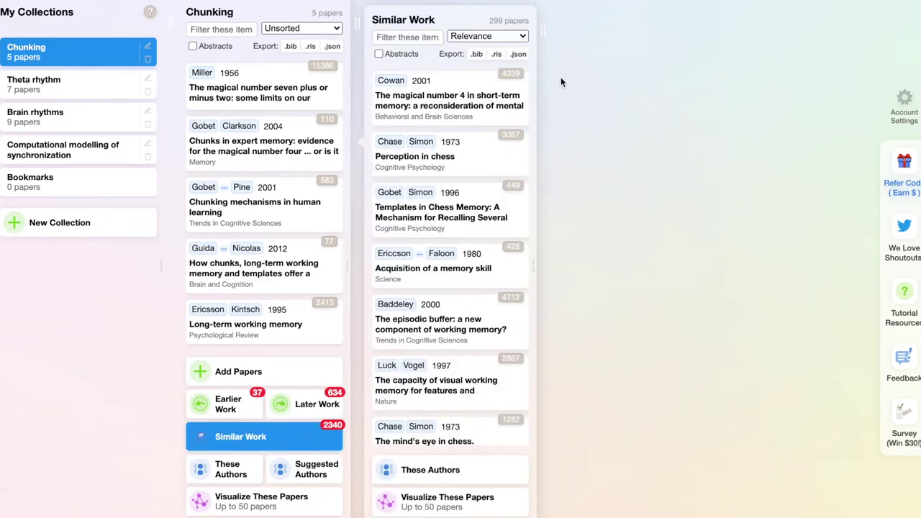
# Step: Widen the similar work column of the Chunking collection and browse the listed papers before returning to the start of the list
pyautogui.moveTo(545, 114); pyautogui.dragTo(758, 124)
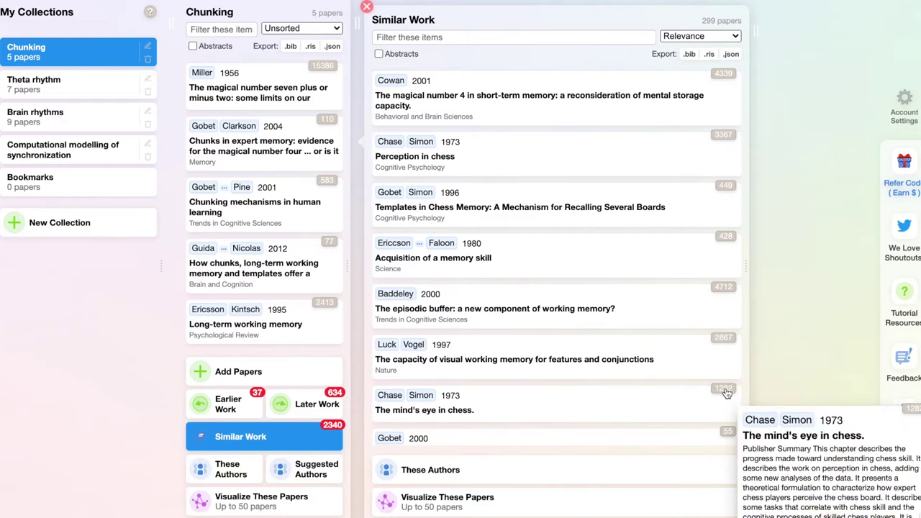
pyautogui.scroll(-2, 726, 392)
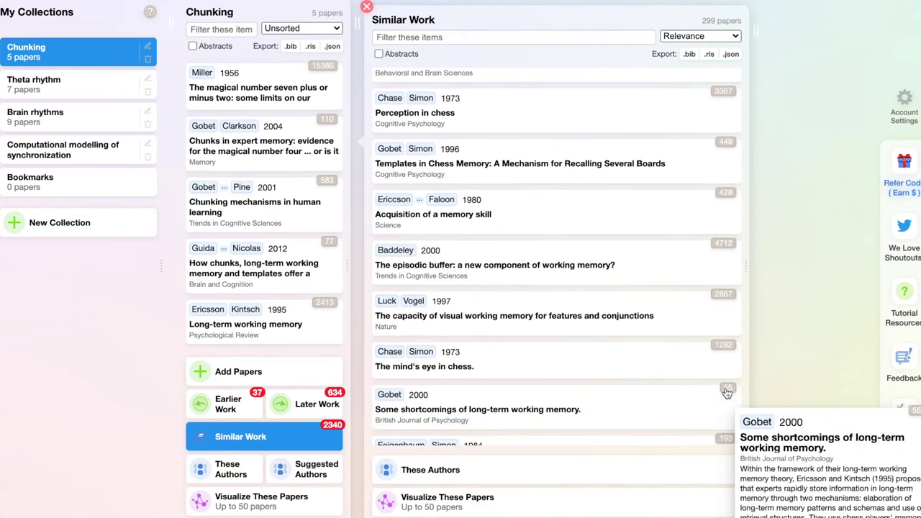
pyautogui.scroll(2, 727, 392)
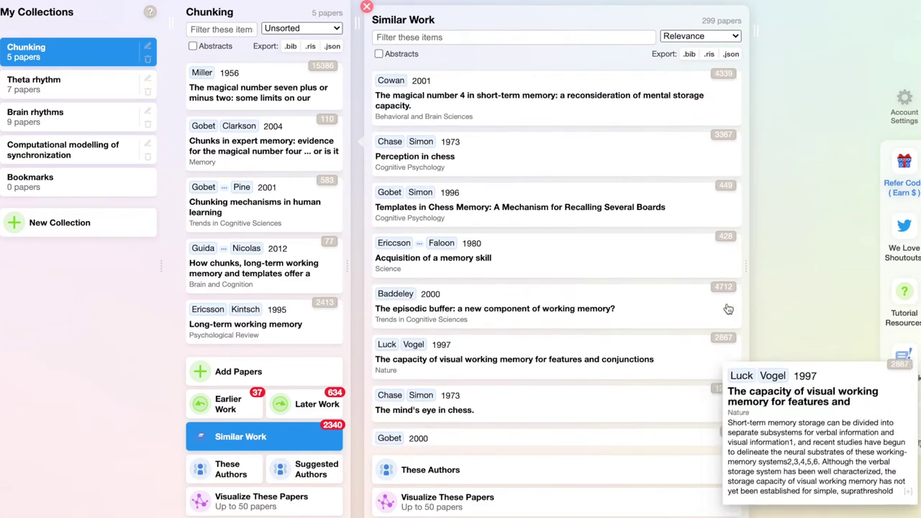
pyautogui.scroll(-1, 729, 143)
pyautogui.scroll(-10, 727, 144)
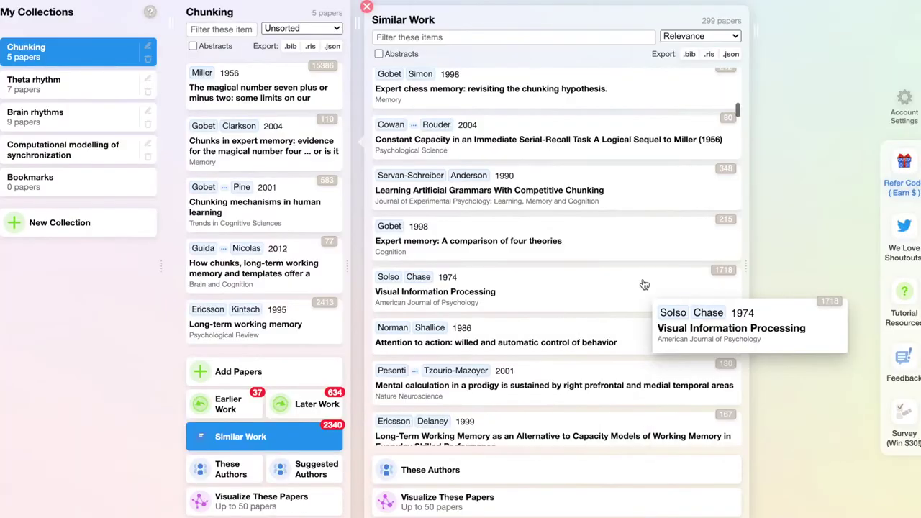
pyautogui.scroll(7, 644, 285)
pyautogui.scroll(2, 645, 285)
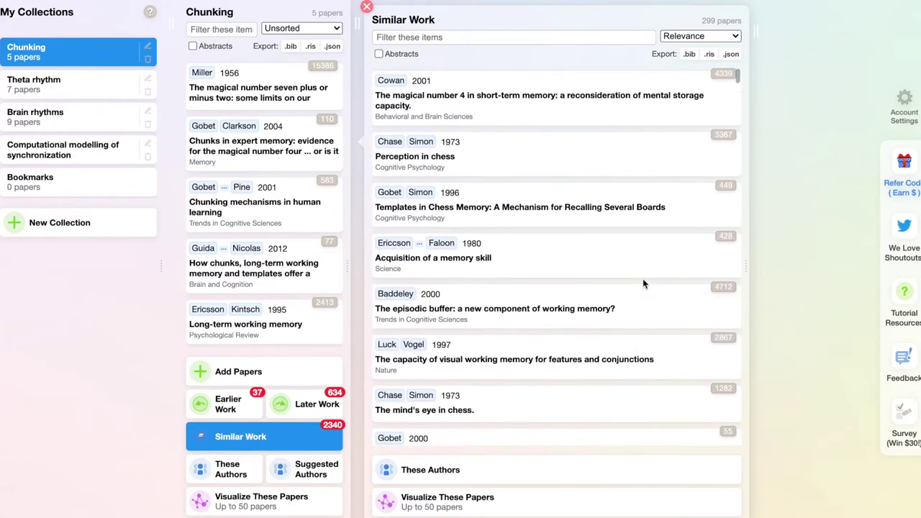
# Step: Add "The magical number 4 in short-term memory" (2001) from the similar work to the Chunking collection and open its PDF
pyautogui.click(601, 100)
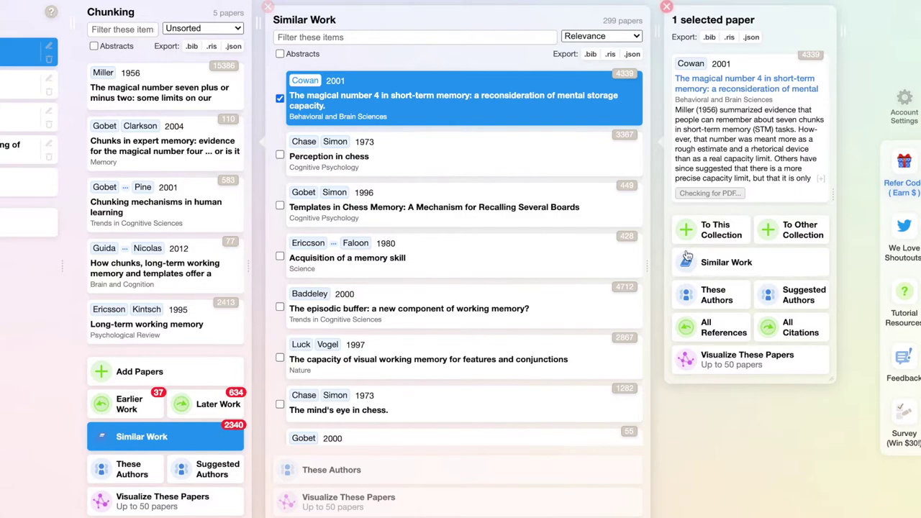
pyautogui.click(716, 230)
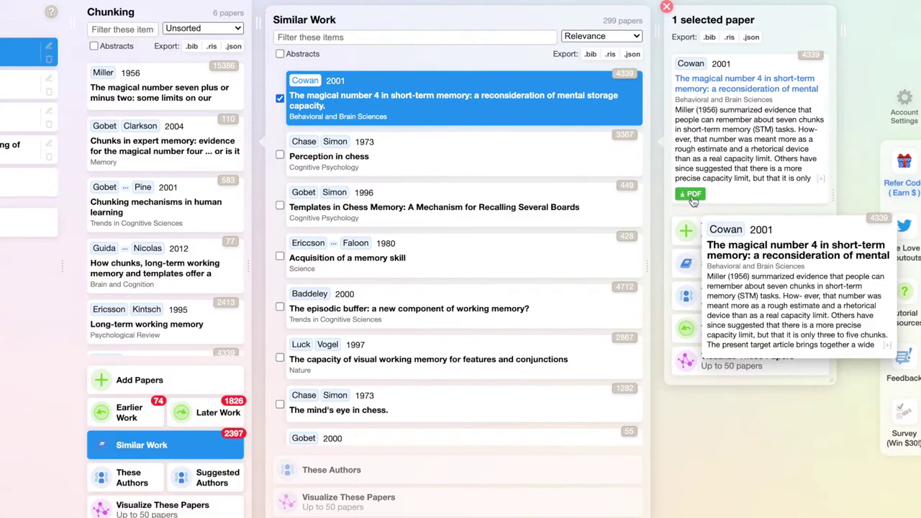
pyautogui.click(691, 195)
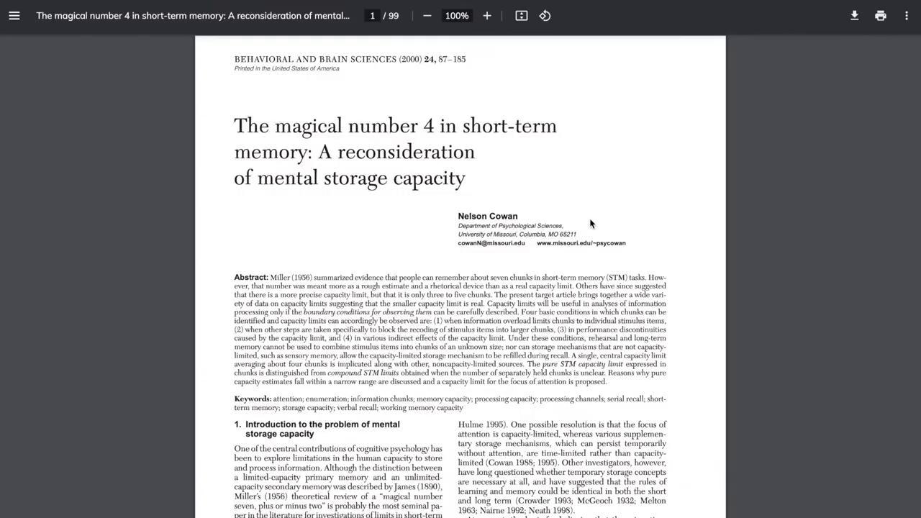
pyautogui.scroll(-10, 589, 218)
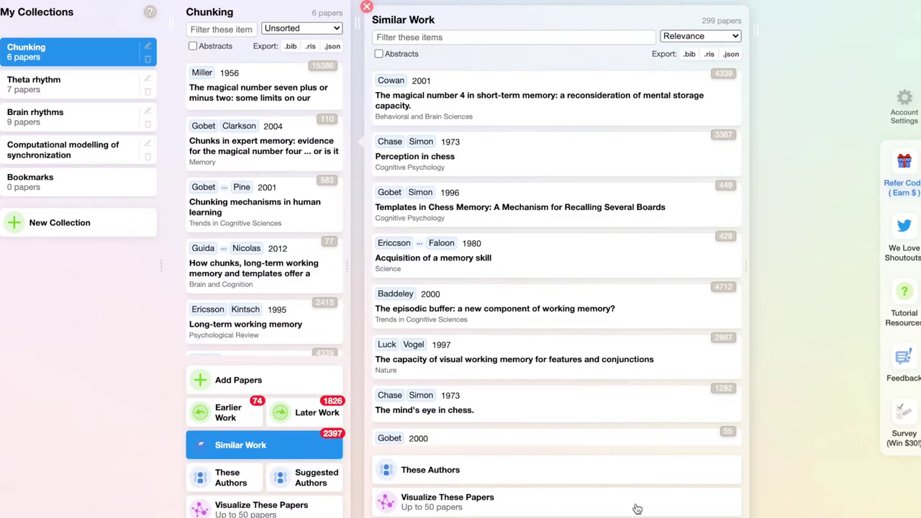
# Step: Visualize the similar work papers and their connections to the Chunking collection as a network, and widen the graph column
pyautogui.click(637, 506)
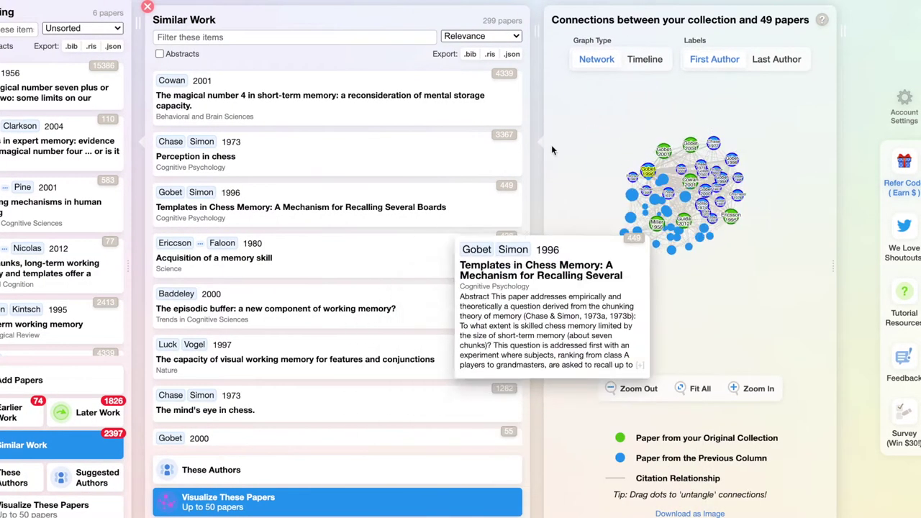
pyautogui.moveTo(887, 277); pyautogui.dragTo(920, 278)
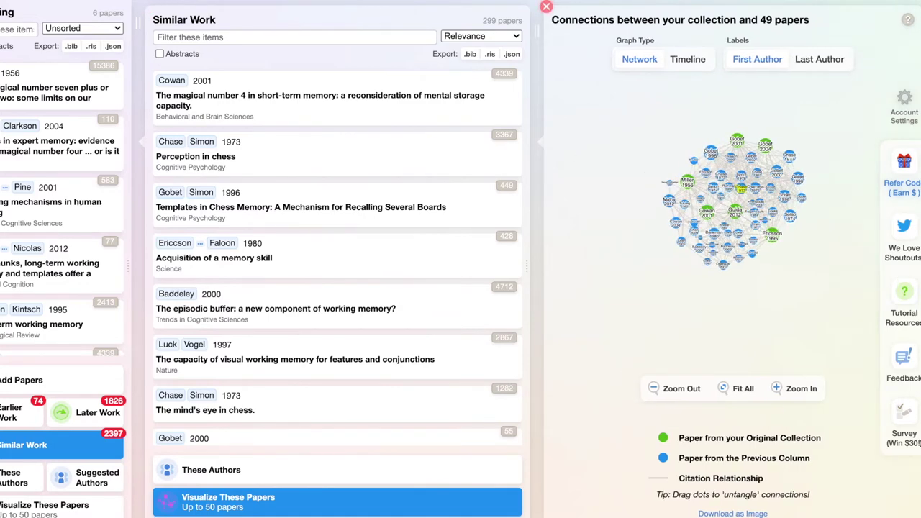
pyautogui.moveTo(507, 411)
pyautogui.hscroll(2, 507, 411)
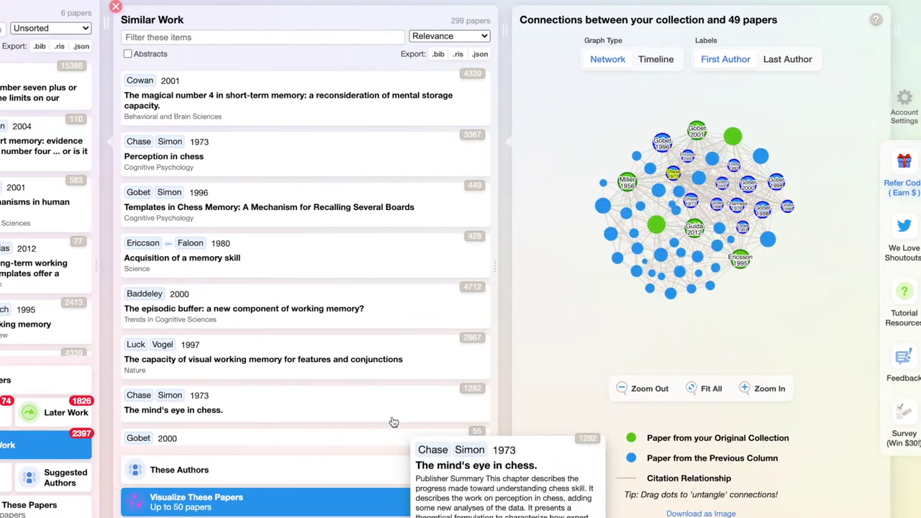
pyautogui.moveTo(838, 265); pyautogui.dragTo(920, 264)
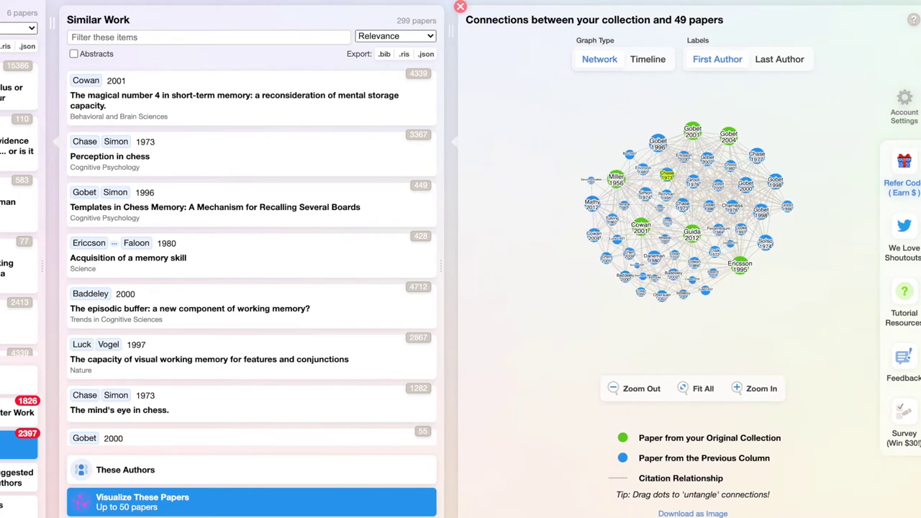
# Step: Enlarge the citation network and pull the nodes of the two "magical number" papers (1956 and 2001) away from the cluster
pyautogui.scroll(5, 722, 287)
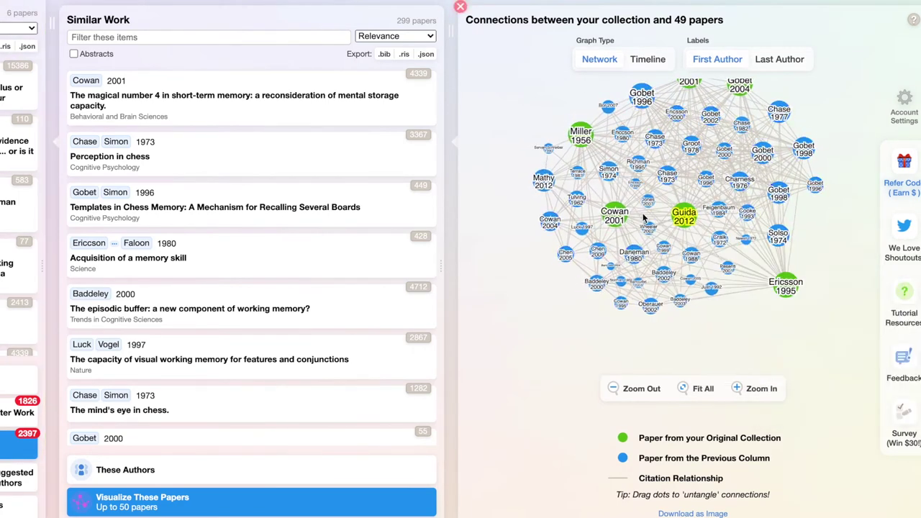
pyautogui.moveTo(620, 221)
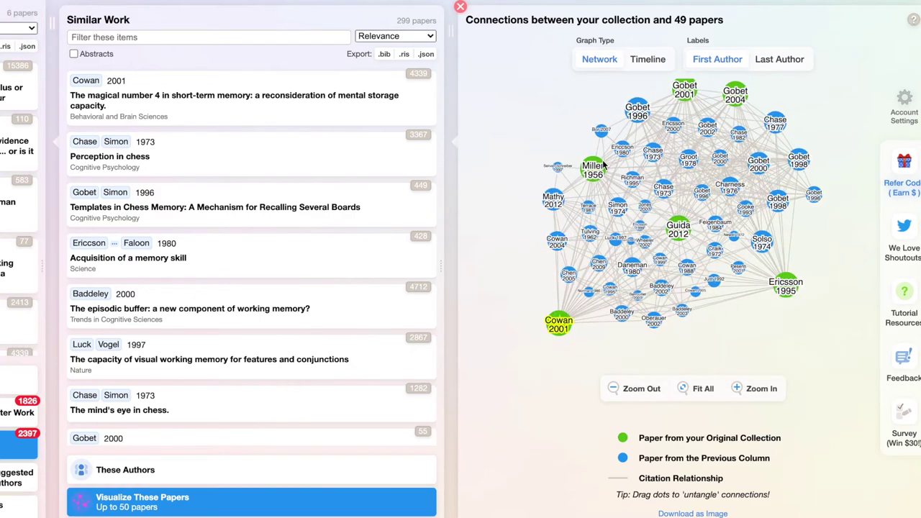
pyautogui.moveTo(596, 170)
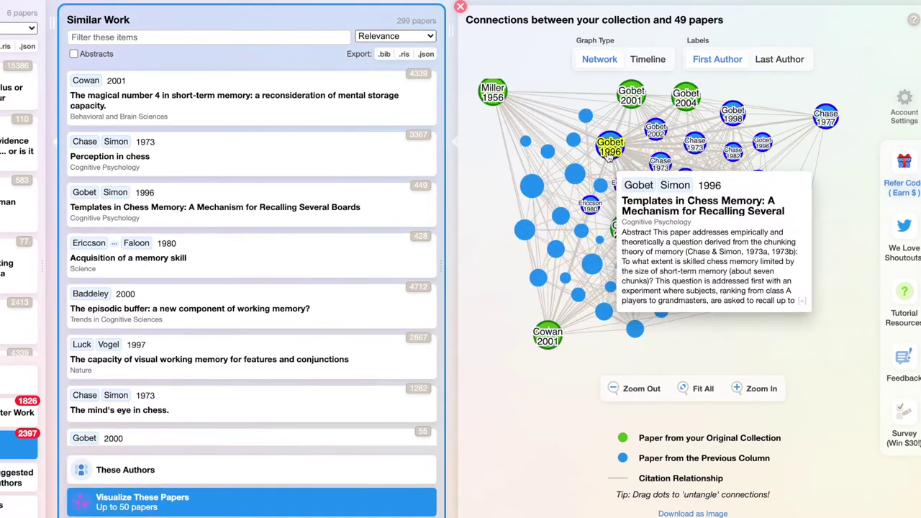
# Step: Select "Templates in Chess Memory: A Mechanism for Recalling Several Boards" (1996) in the network and look through its similar work
pyautogui.click(609, 157)
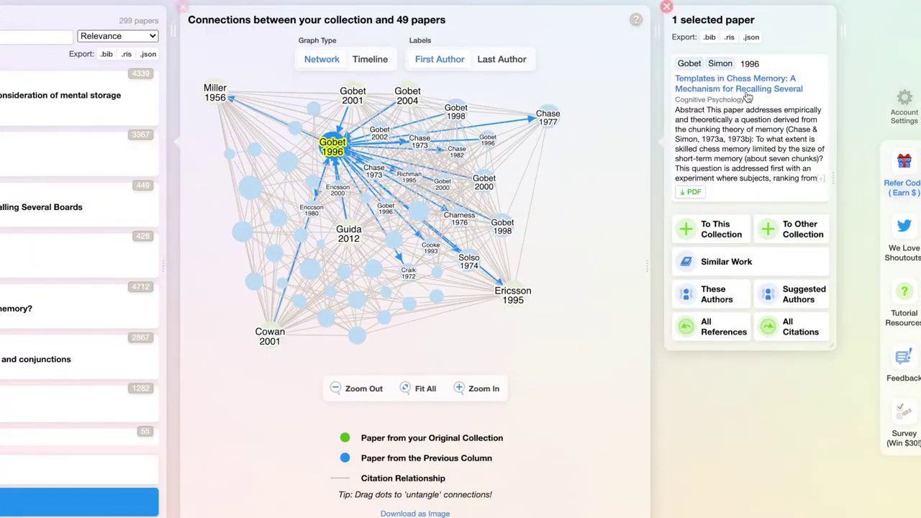
pyautogui.moveTo(749, 97)
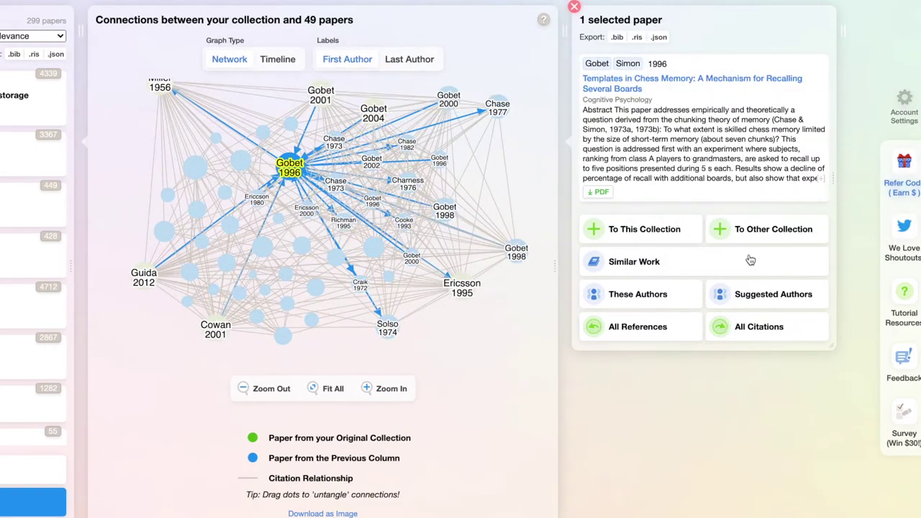
pyautogui.click(751, 259)
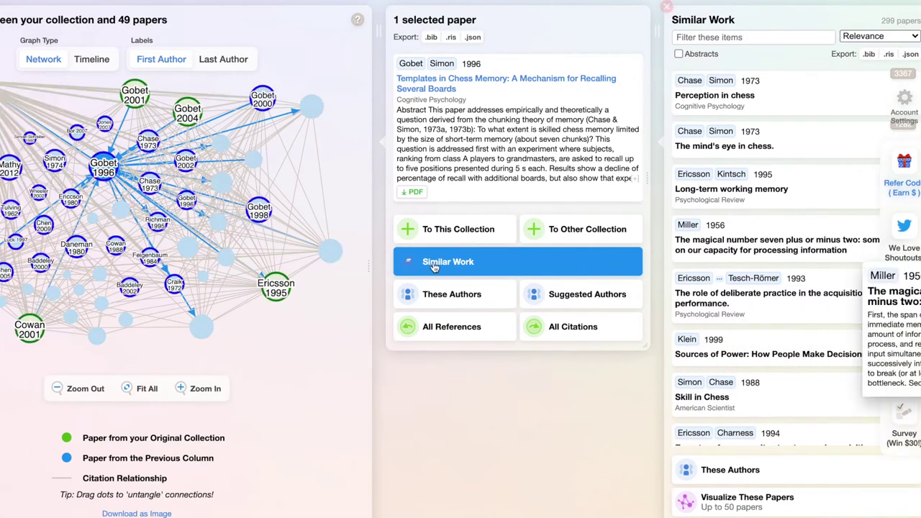
pyautogui.scroll(-3, 693, 251)
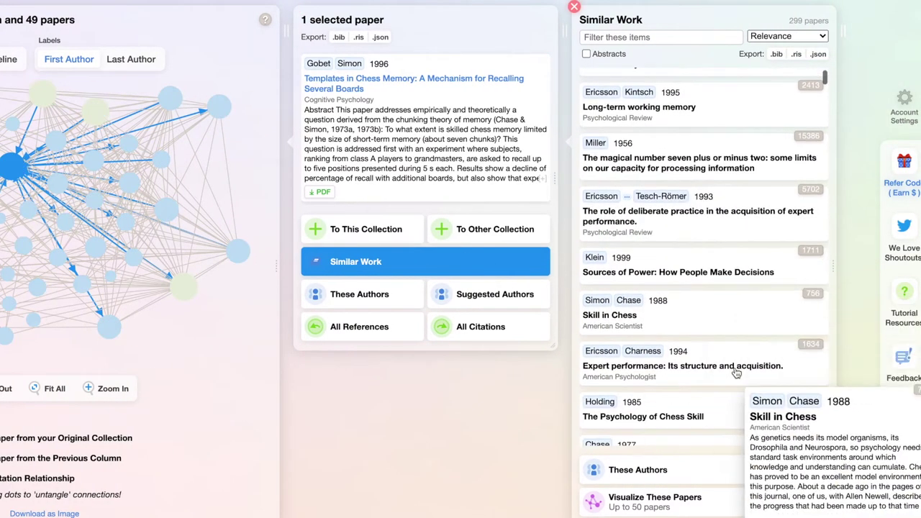
pyautogui.scroll(3, 736, 372)
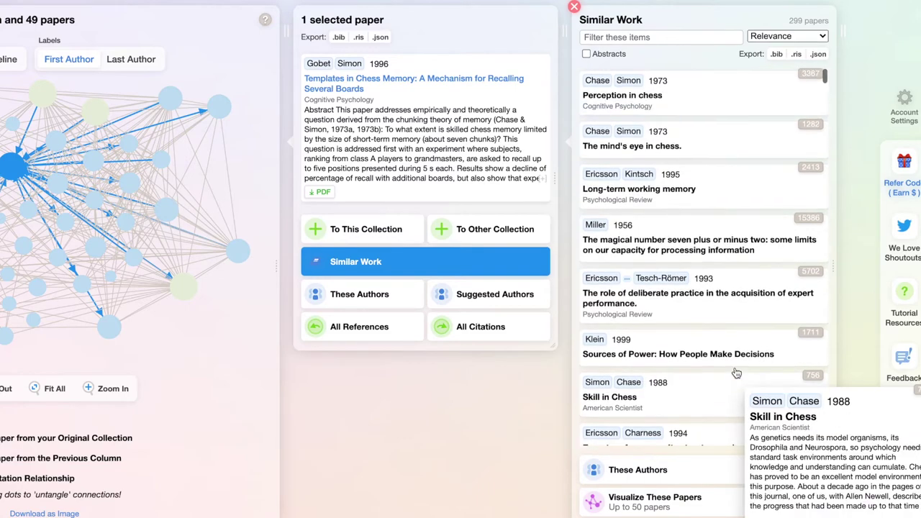
pyautogui.scroll(-2, 736, 372)
# Step: Visualize the connections of the chess memory paper's similar work, then list the authors of these papers instead and look through them
pyautogui.click(732, 506)
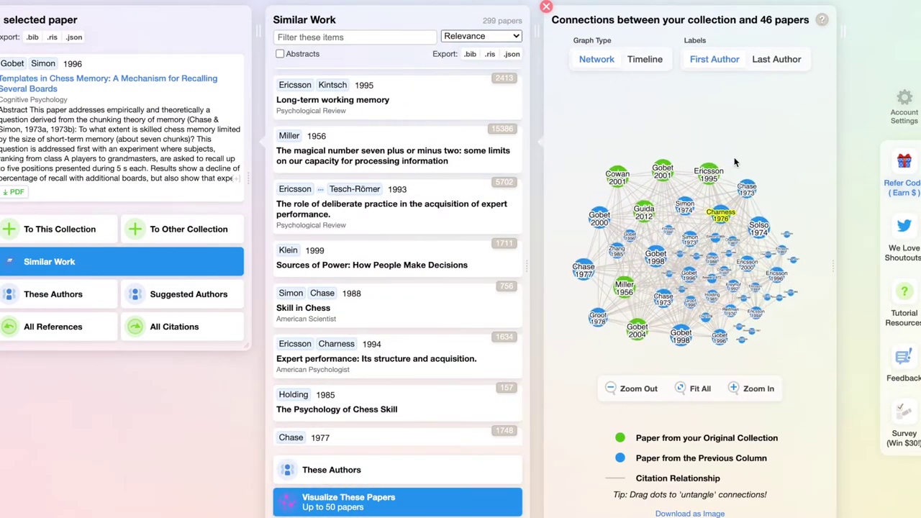
pyautogui.hscroll(-5, 614, 477)
pyautogui.click(614, 475)
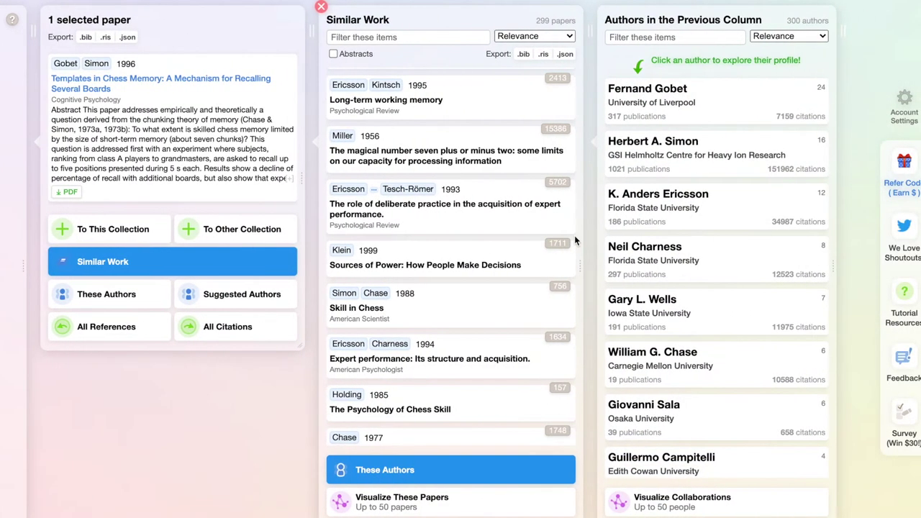
pyautogui.scroll(-4, 821, 328)
pyautogui.scroll(4, 821, 321)
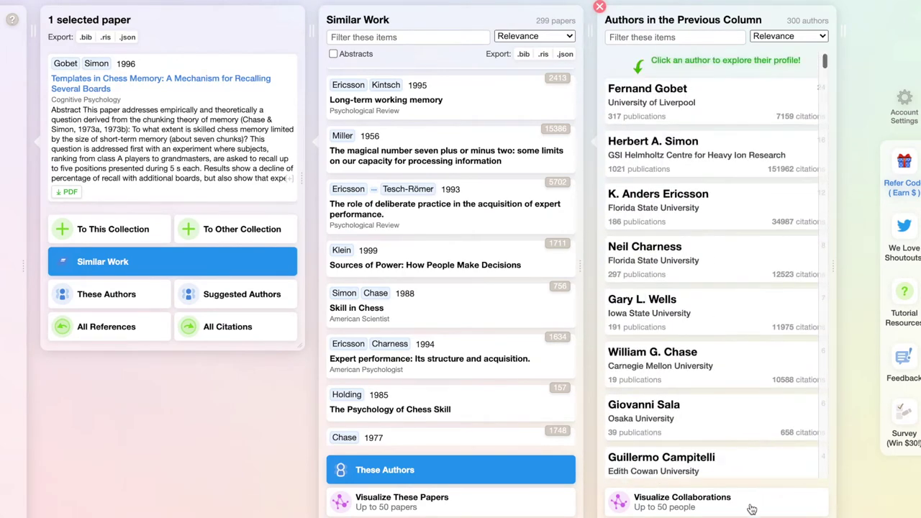
# Step: Visualize the collaborations between the listed authors and show the published work of the Michigan State University author in the network
pyautogui.moveTo(462, 200)
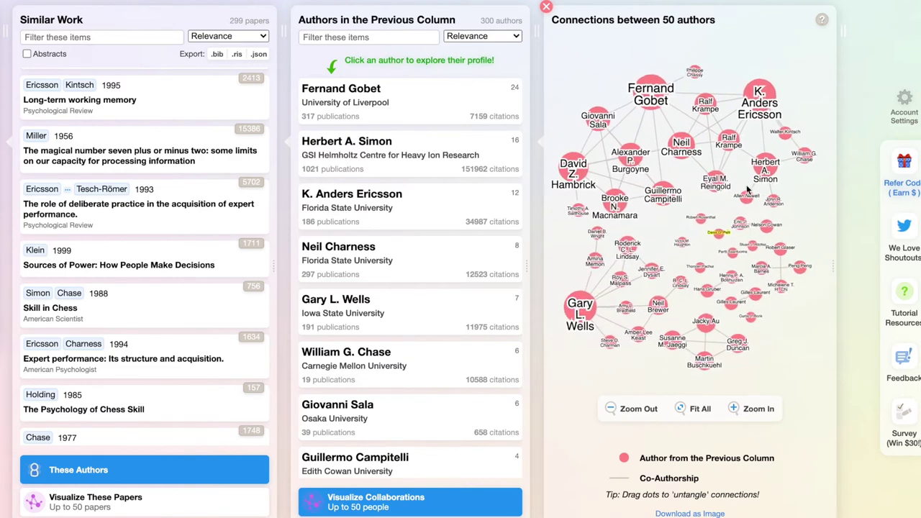
pyautogui.click(649, 147)
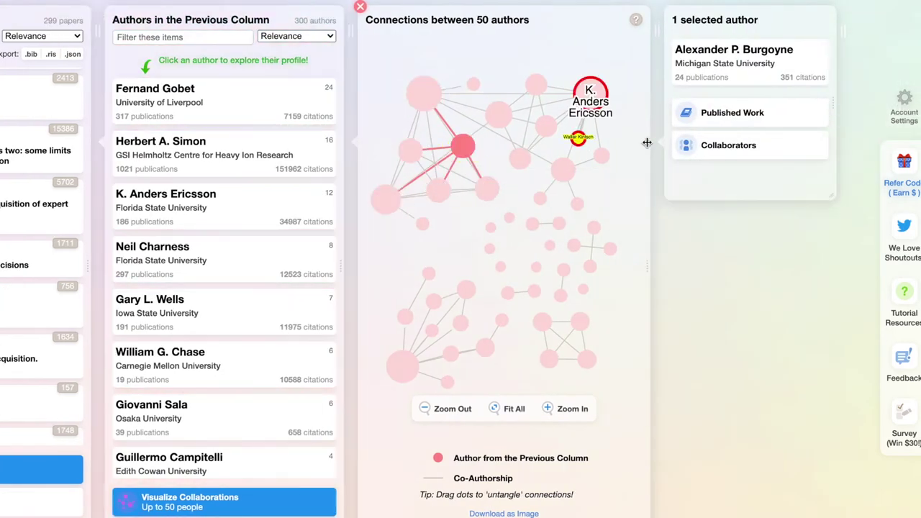
pyautogui.click(739, 114)
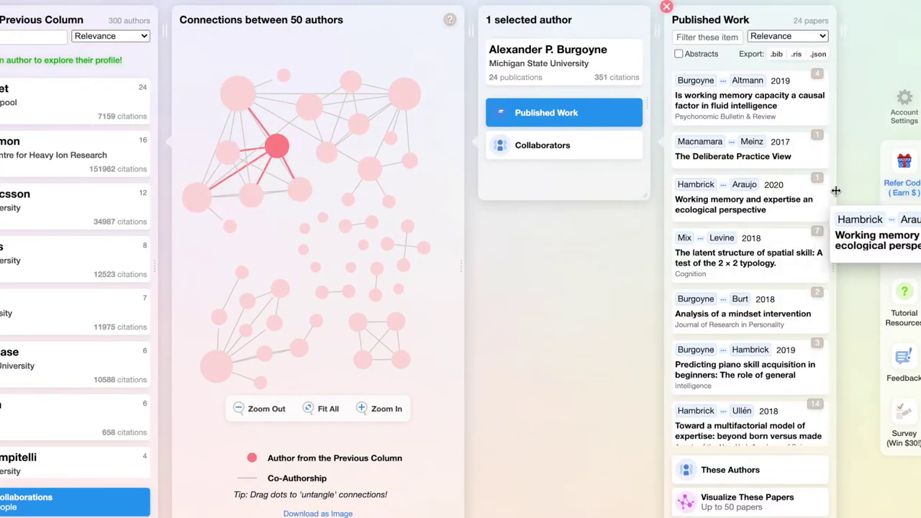
# Step: Sort the author's published work by number of citations, select the 2018 growth mind-sets paper and show its similar work
pyautogui.scroll(-2, 720, 252)
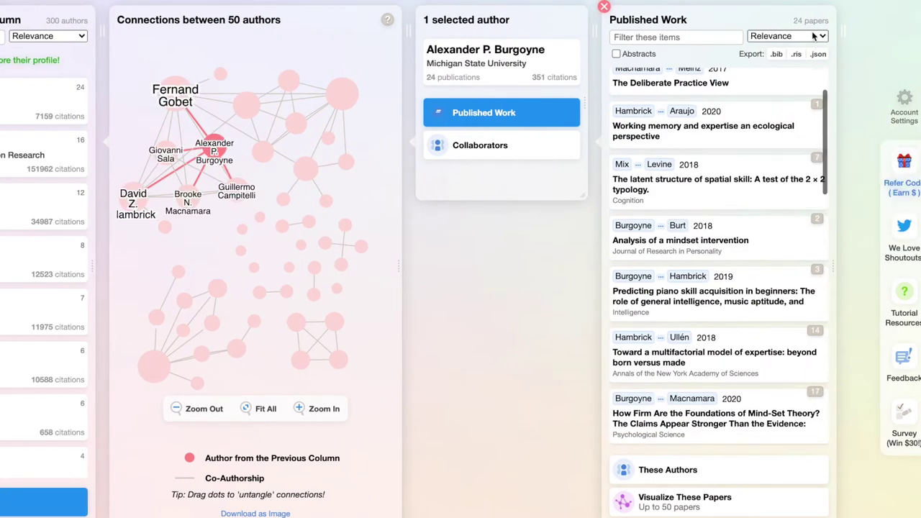
pyautogui.click(810, 53)
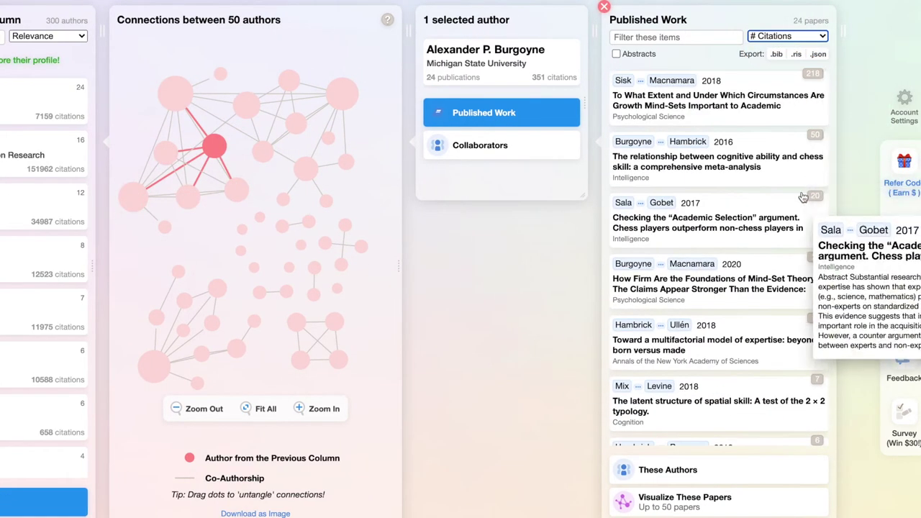
pyautogui.click(700, 121)
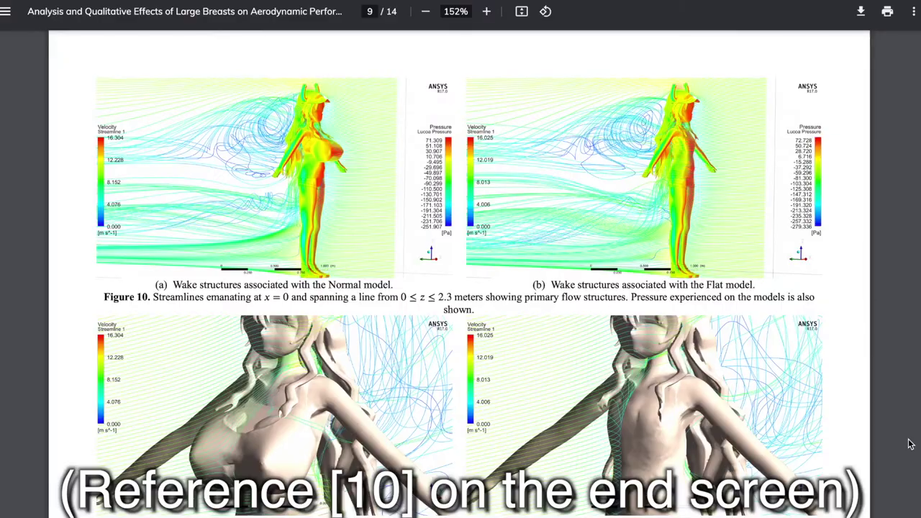
pyautogui.scroll(-5, 911, 444)
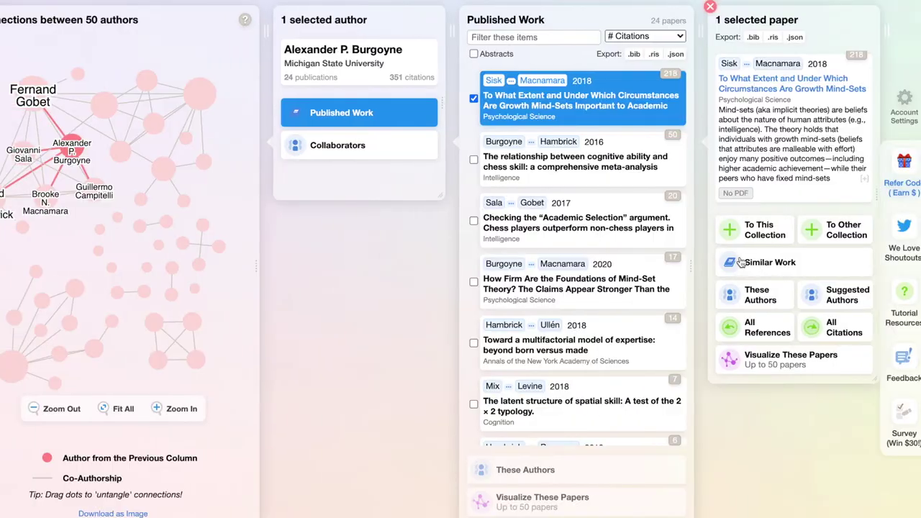
pyautogui.click(742, 262)
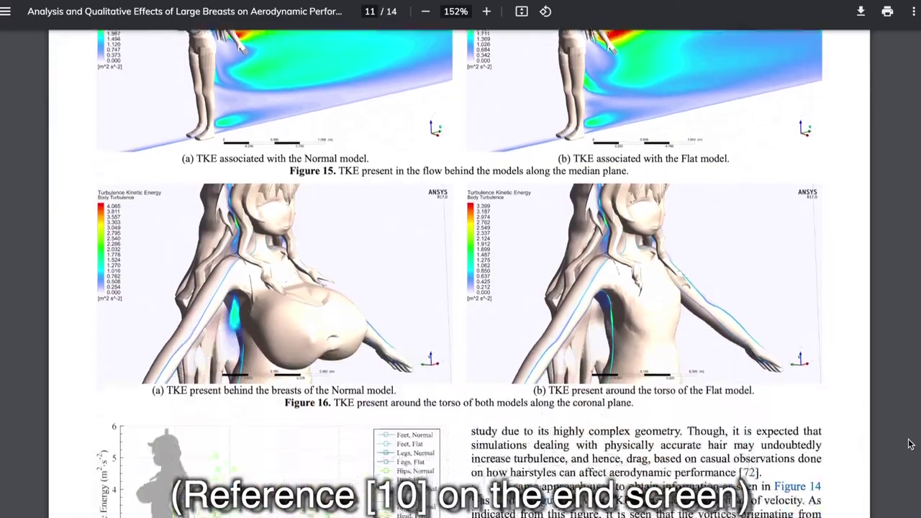
# Step: Skim the aerodynamic performance paper's remaining figures and its closing sections in the PDF viewer
pyautogui.scroll(-10, 910, 444)
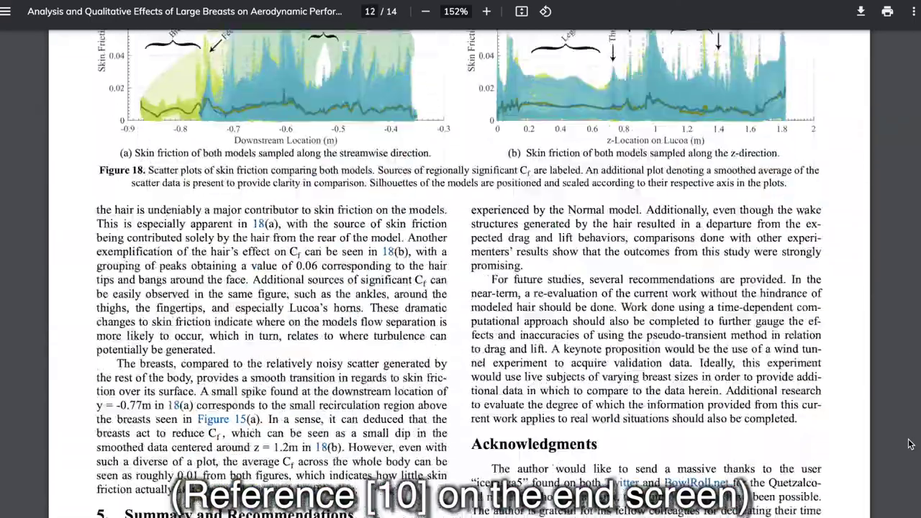
pyautogui.scroll(-10, 910, 444)
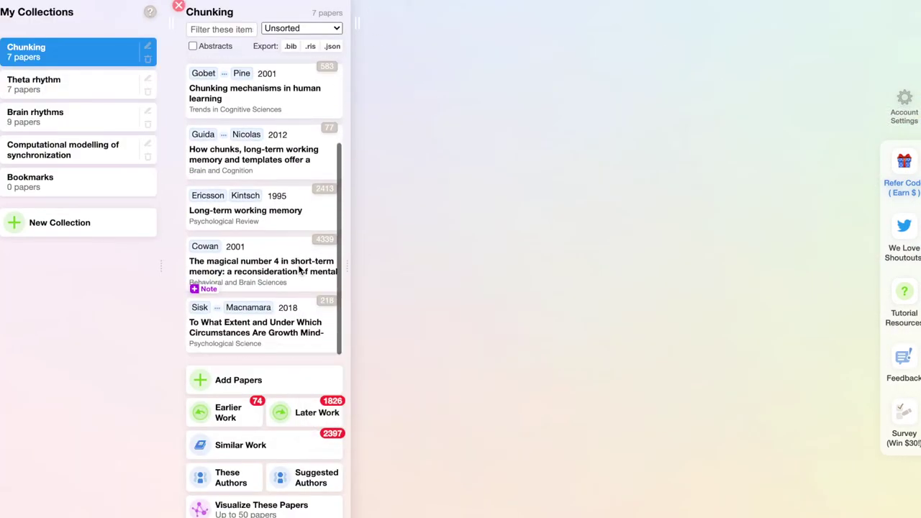
# Step: List suggested authors for the Chunking collection, sort them by number of citations and show the Massachusetts Institute of Technology author's published work
pyautogui.scroll(2, 216, 216)
pyautogui.scroll(-2, 288, 266)
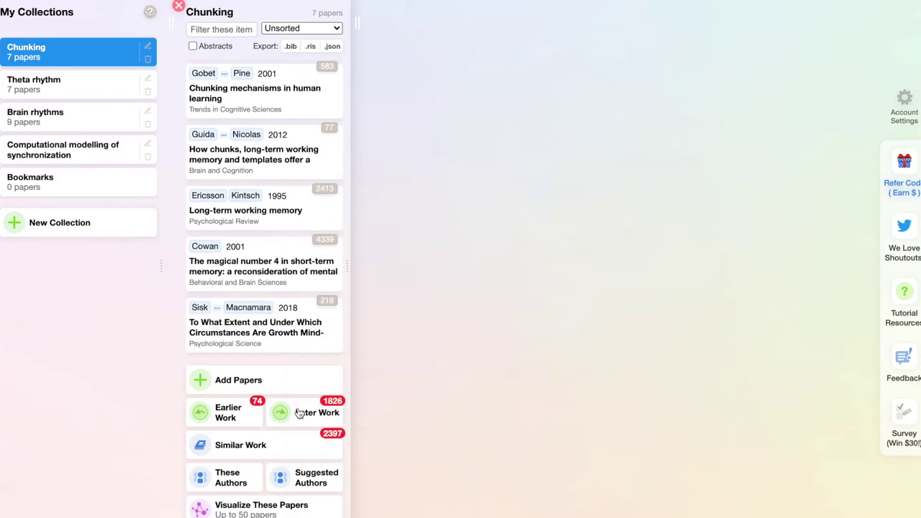
pyautogui.click(306, 482)
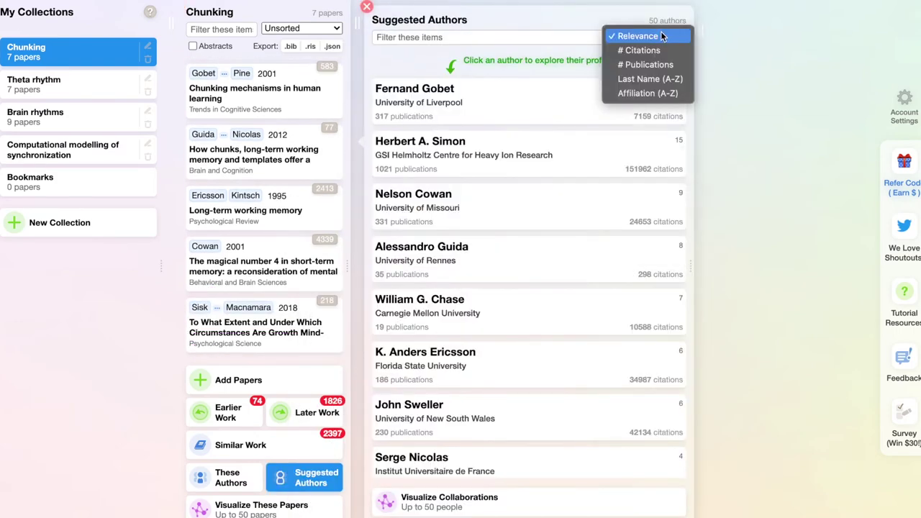
pyautogui.click(658, 50)
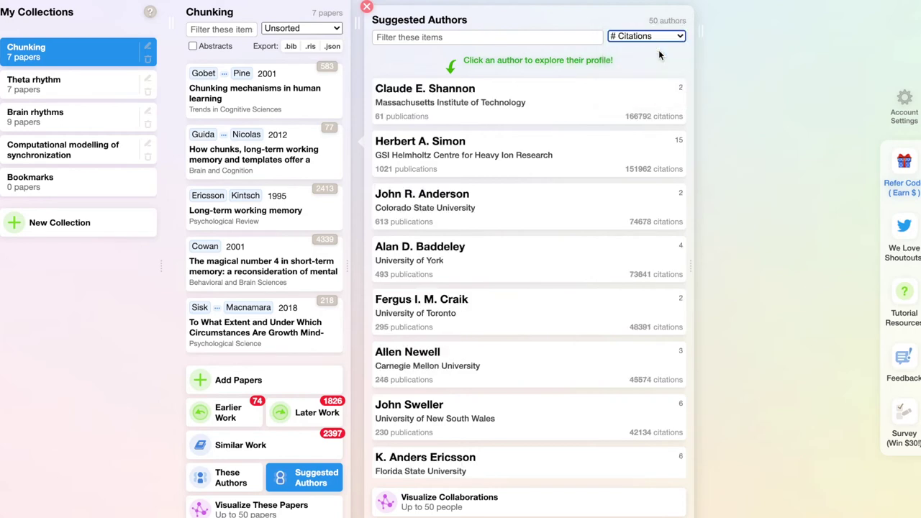
pyautogui.click(595, 101)
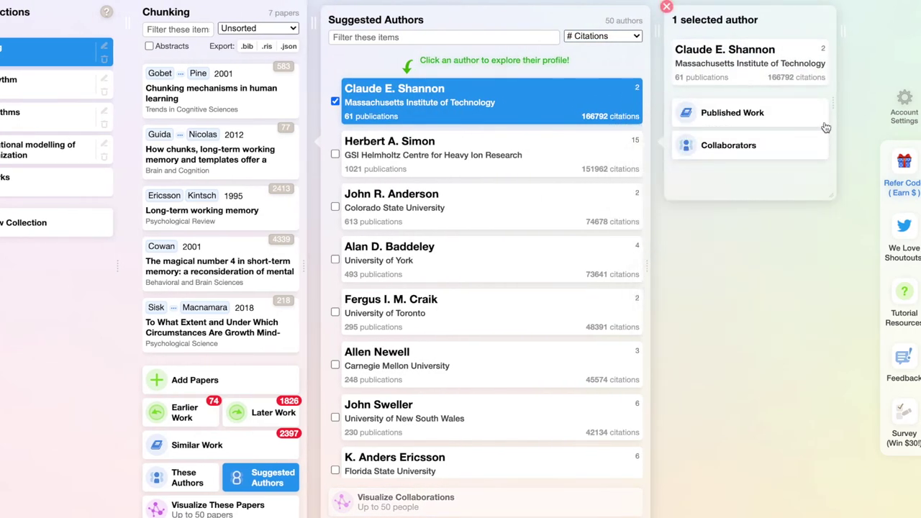
pyautogui.click(803, 121)
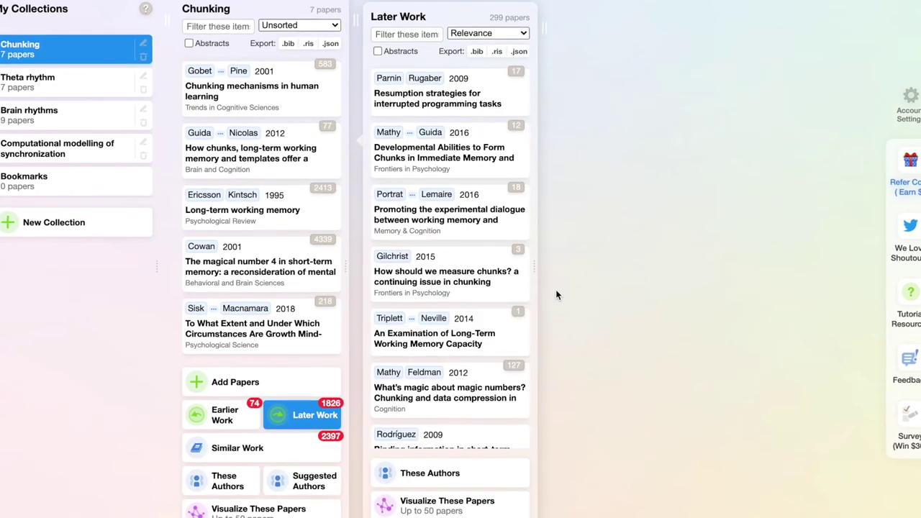
# Step: Widen the Chunking collection's list of later work, look through it and list the authors of these papers
pyautogui.moveTo(531, 291); pyautogui.dragTo(689, 292)
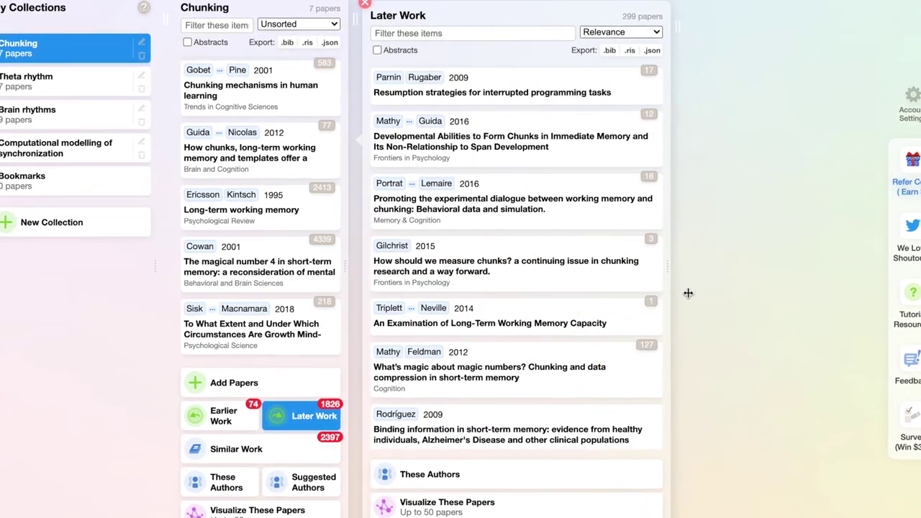
pyautogui.scroll(-3, 540, 331)
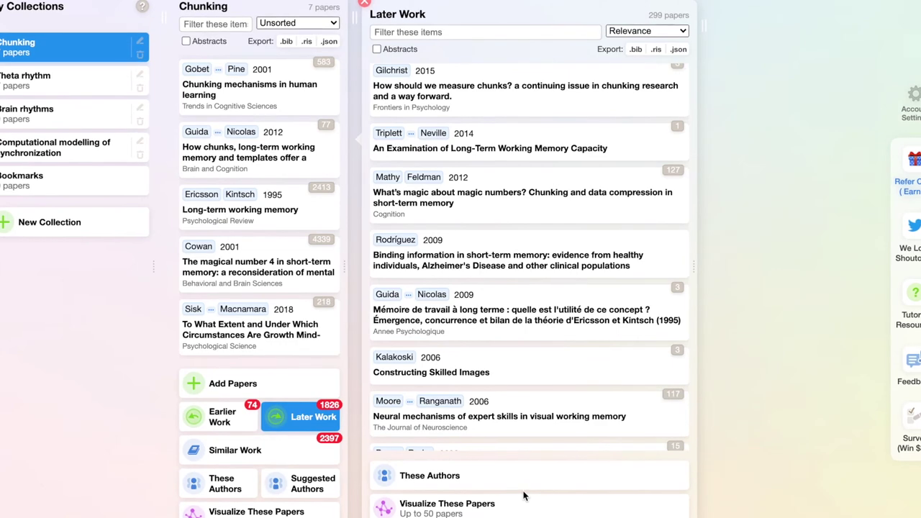
pyautogui.click(556, 476)
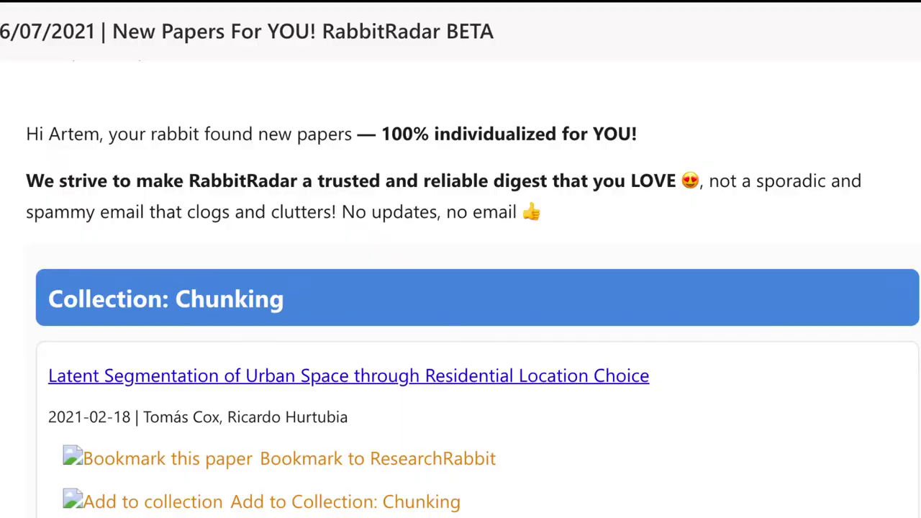
# Step: Read through the RabbitRadar email digest of new papers recommended for the Chunking collection
pyautogui.scroll(-8, 460, 288)
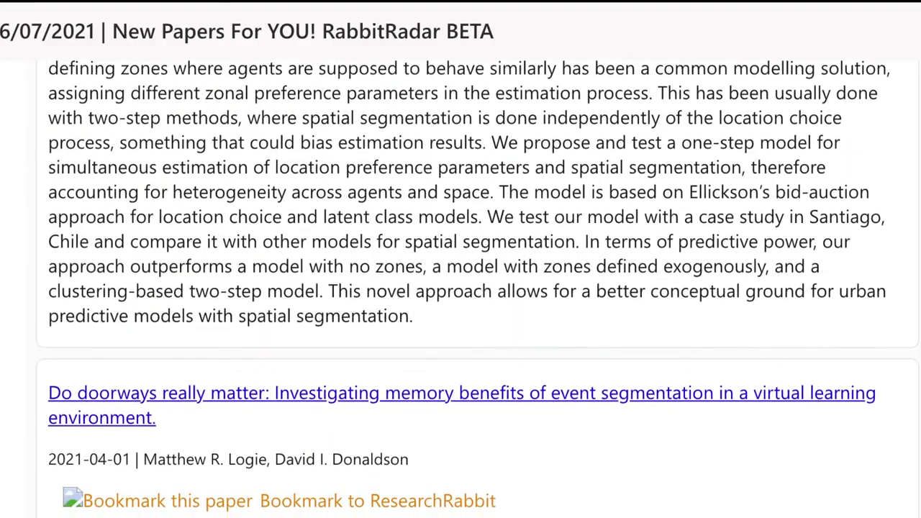
pyautogui.scroll(-10, 460, 288)
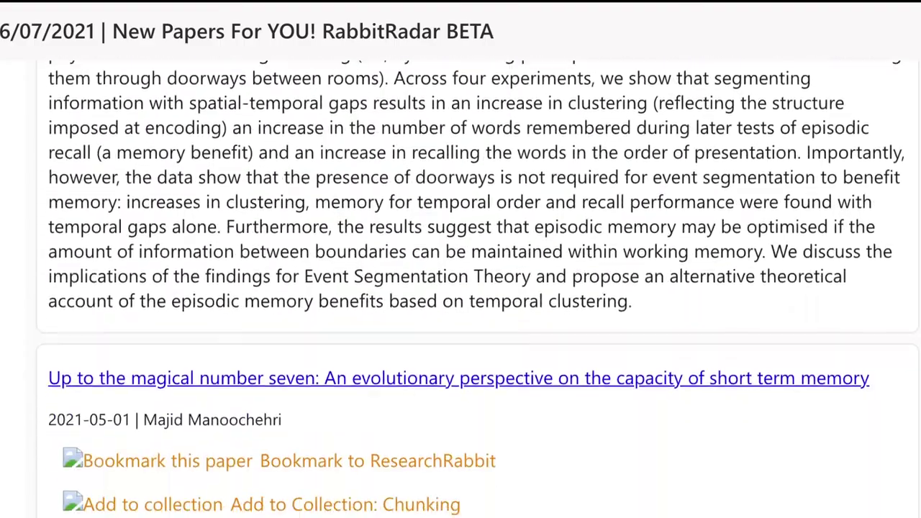
pyautogui.scroll(-12, 461, 288)
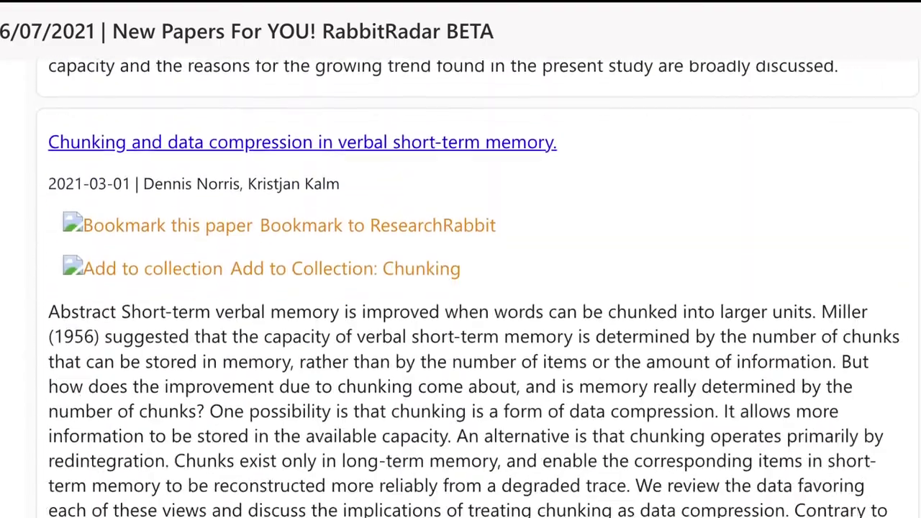